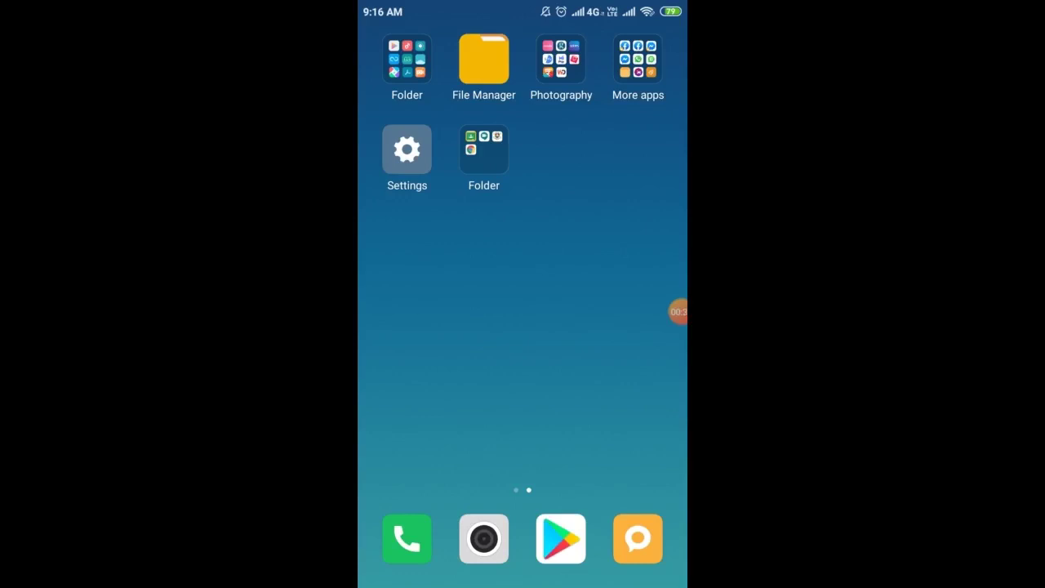
Open the home-screen folder holding Classroom, Meet, GMPS Ramnagar and Chrome.
{"action": "left_click", "coordinate": [484, 150]}
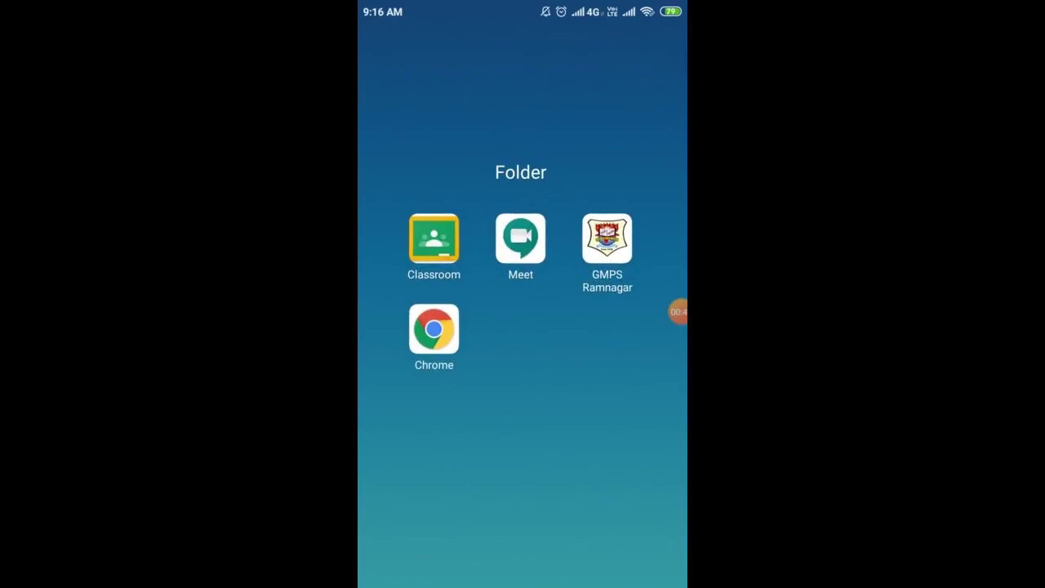
Launch Chrome and go to niitnguru.com.
{"action": "left_click", "coordinate": [434, 329]}
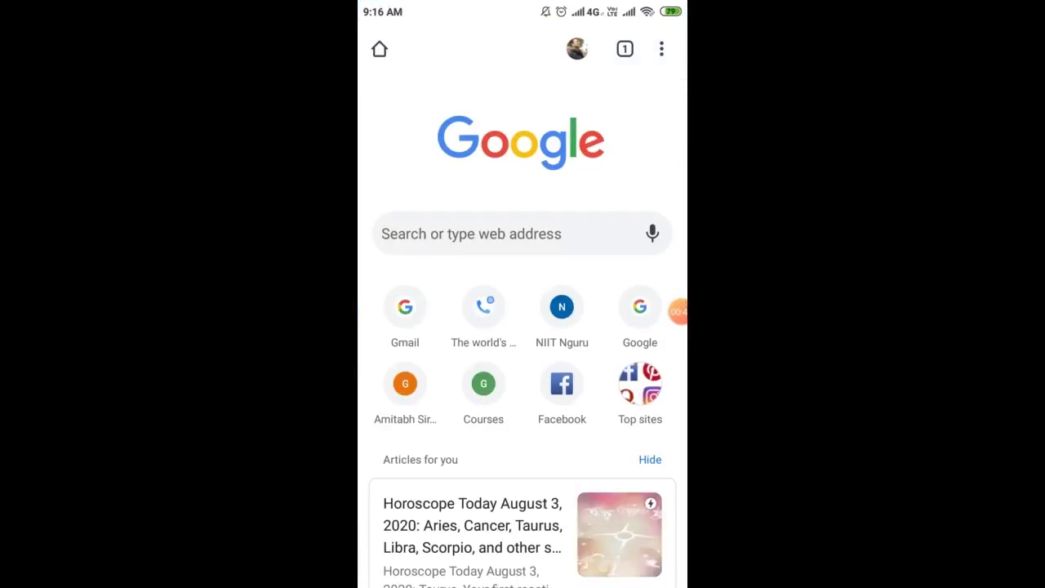
{"action": "left_click", "coordinate": [471, 234]}
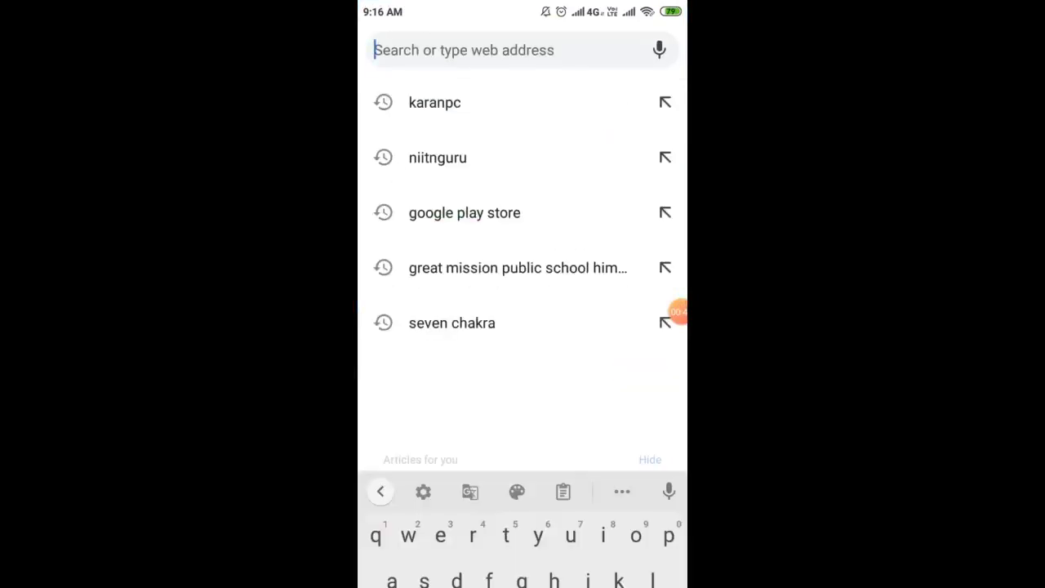
{"action": "type", "text": "n"}
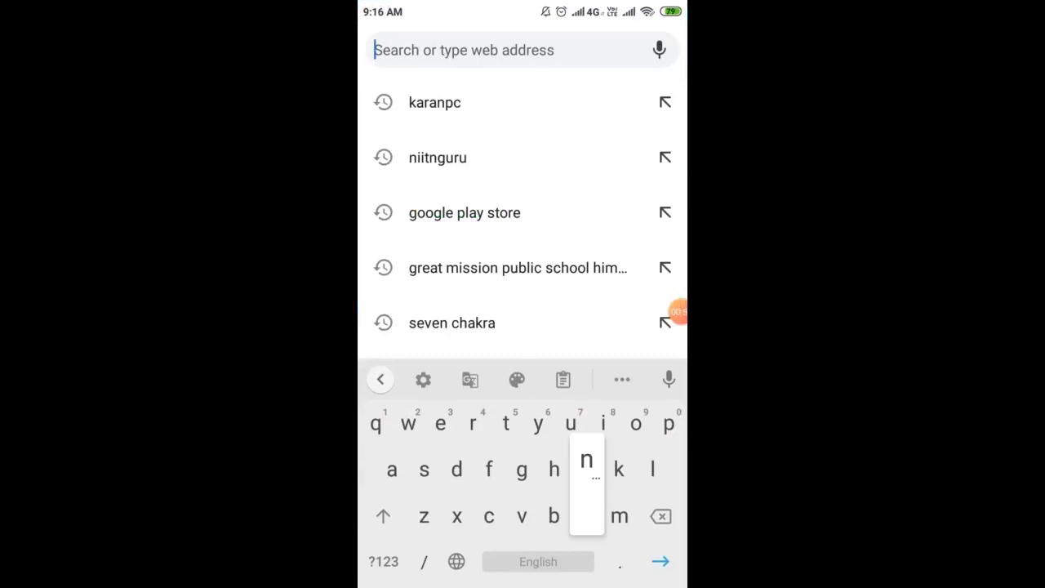
{"action": "type", "text": "iit"}
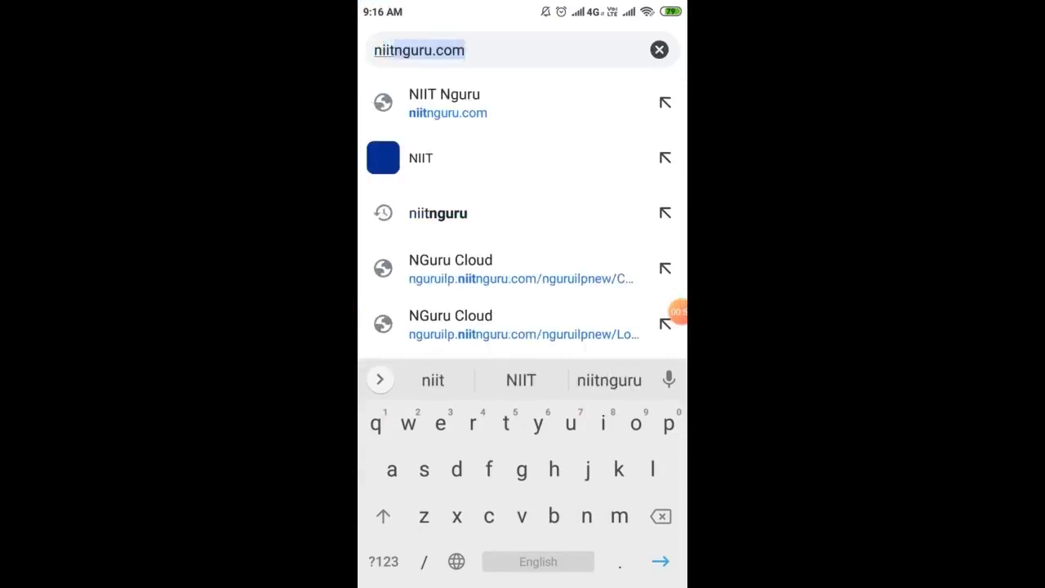
{"action": "type", "text": "ngu"}
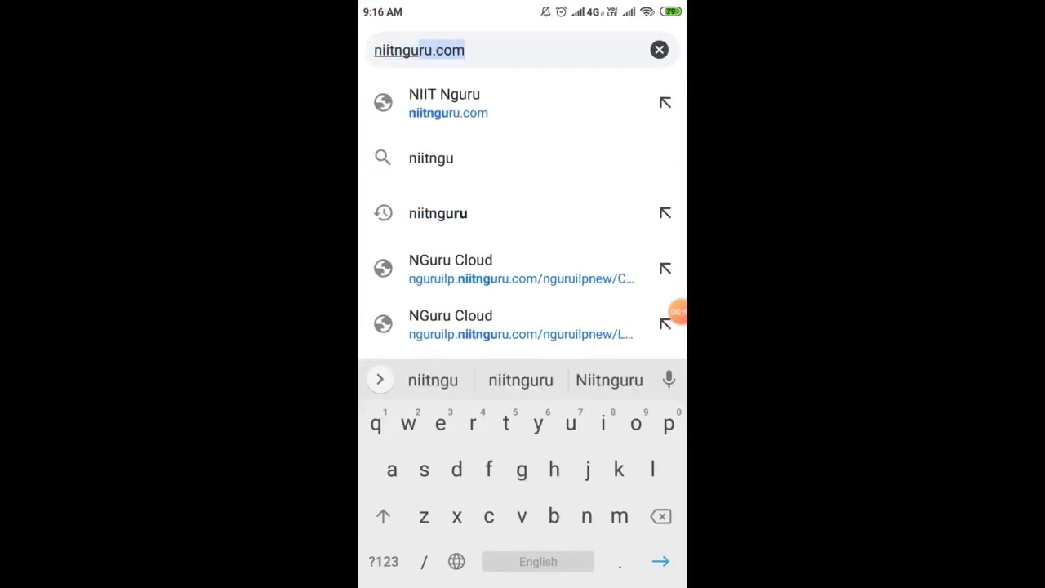
{"action": "type", "text": "ru."}
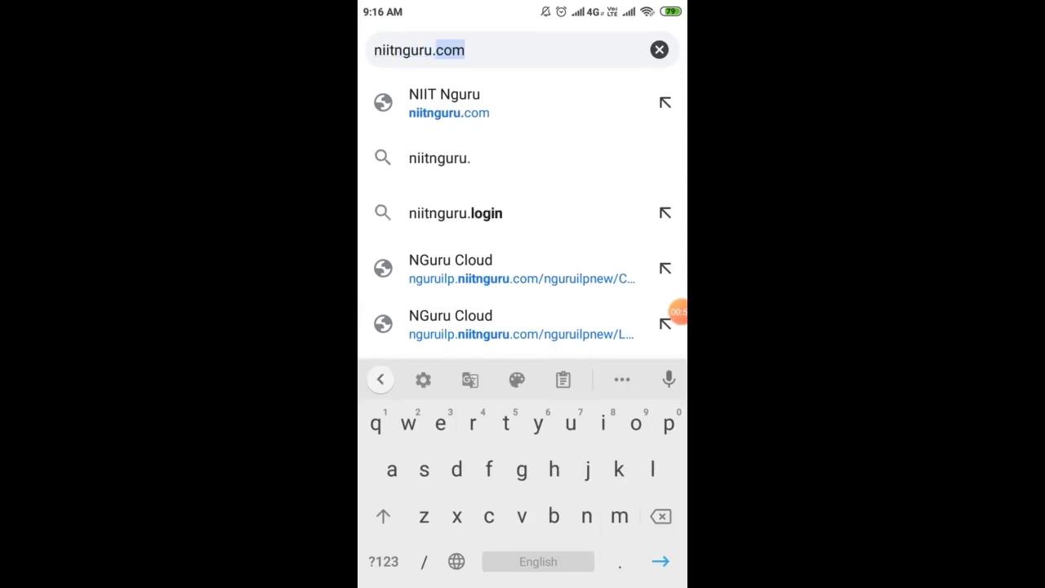
{"action": "type", "text": "com"}
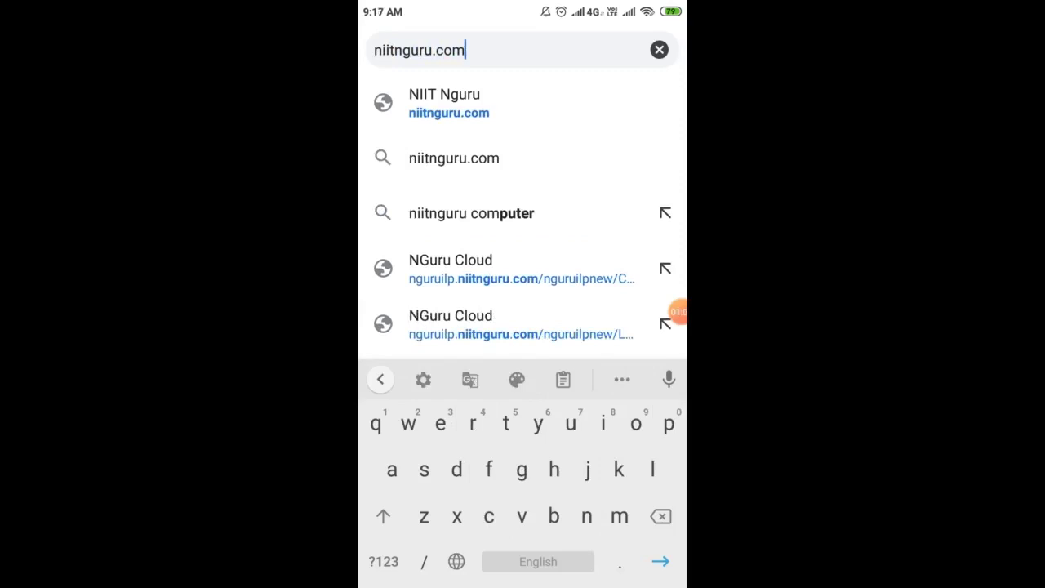
{"action": "key", "text": "Return"}
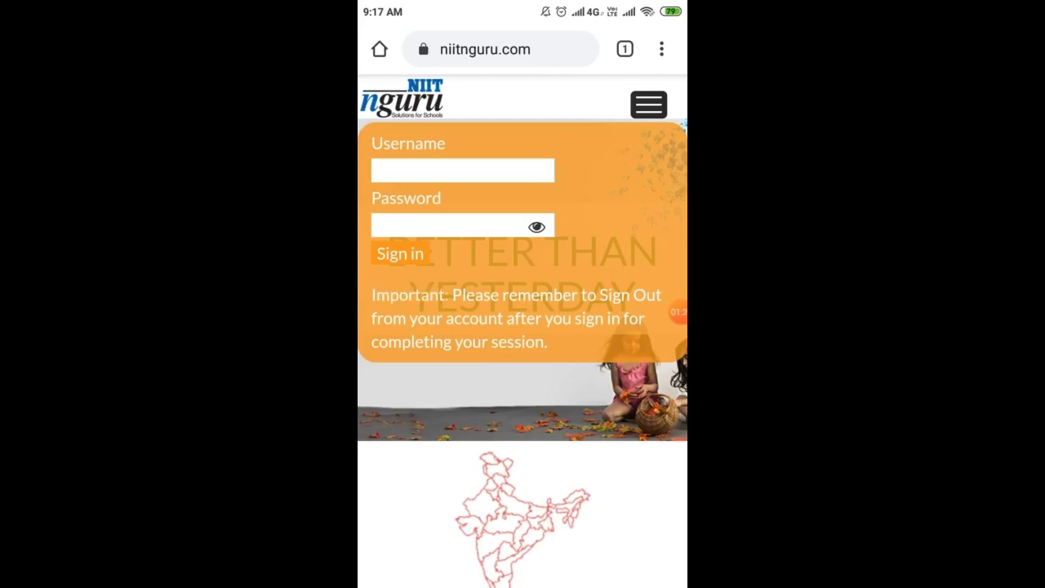
{"action": "left_click", "coordinate": [462, 170]}
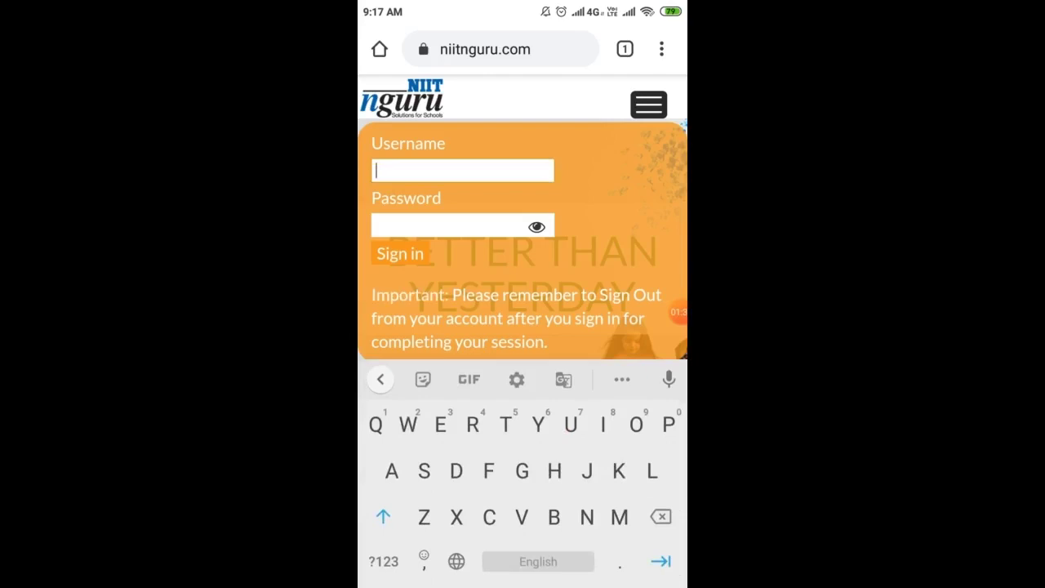
{"action": "type", "text": "Am"}
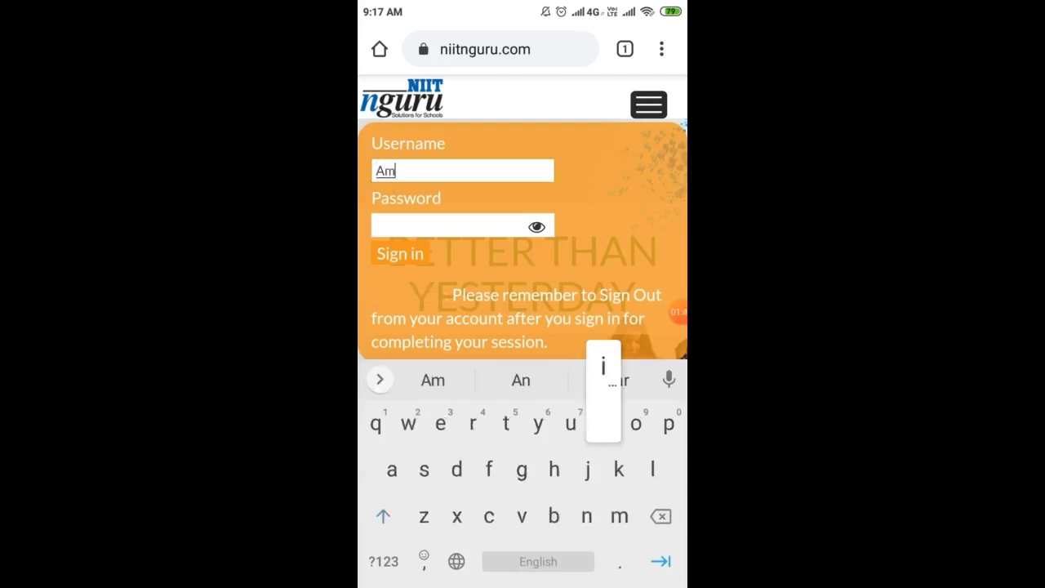
{"action": "type", "text": "itabh"}
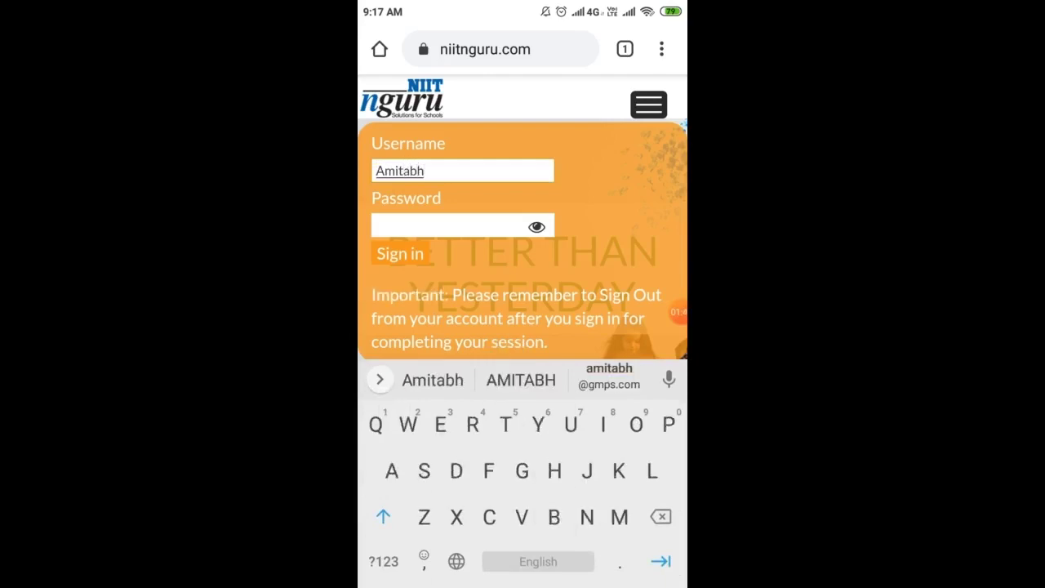
{"action": "type", "text": "G"}
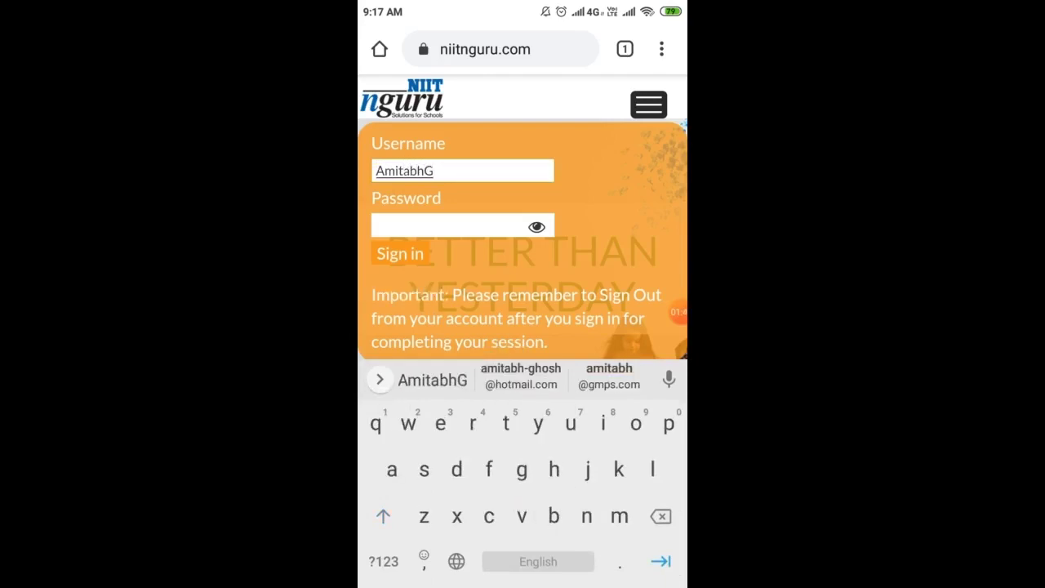
{"action": "left_click", "coordinate": [383, 560]}
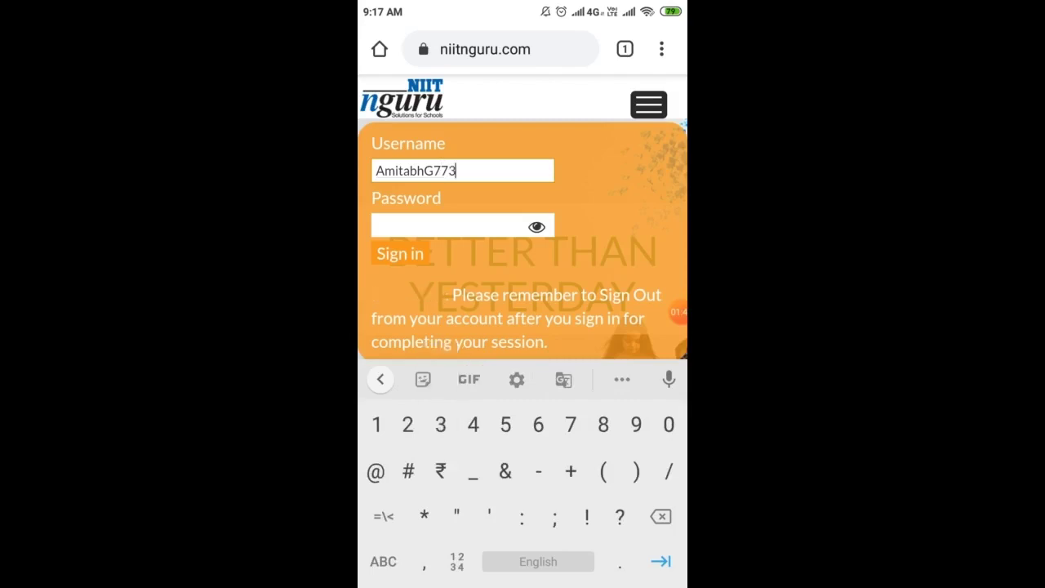
{"action": "left_click", "coordinate": [383, 560]}
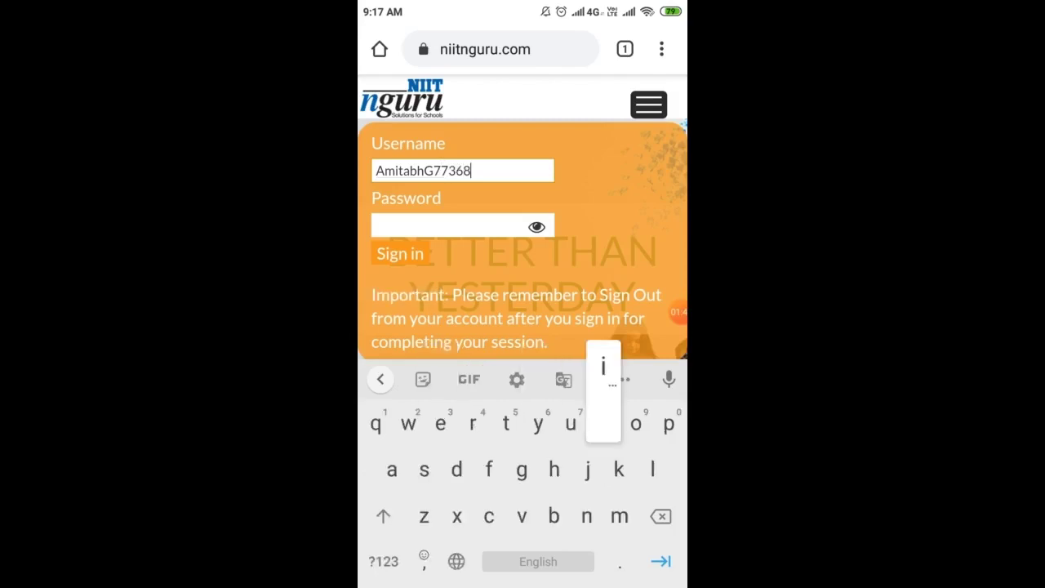
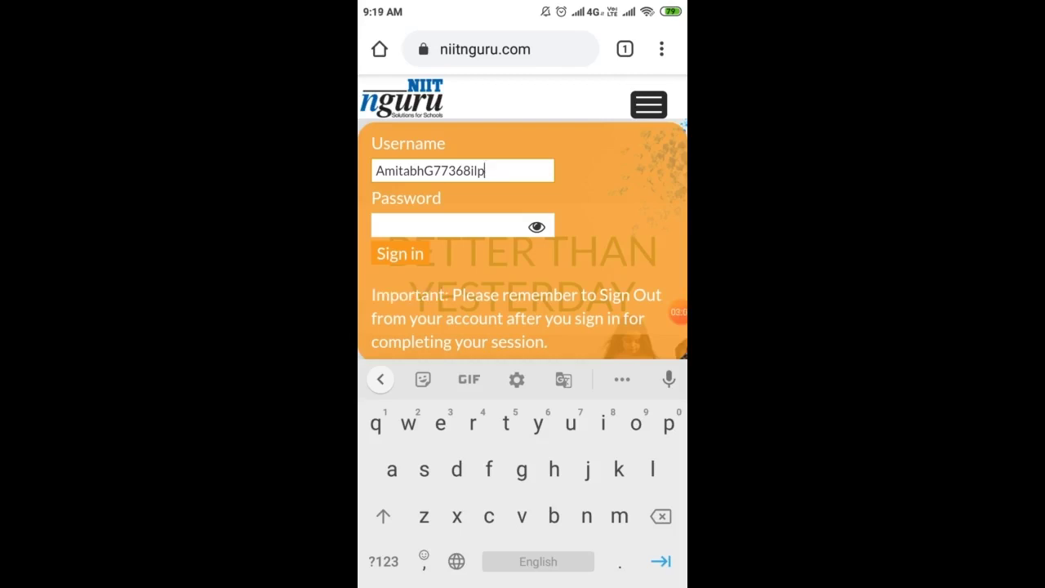
{"action": "left_click", "coordinate": [536, 226]}
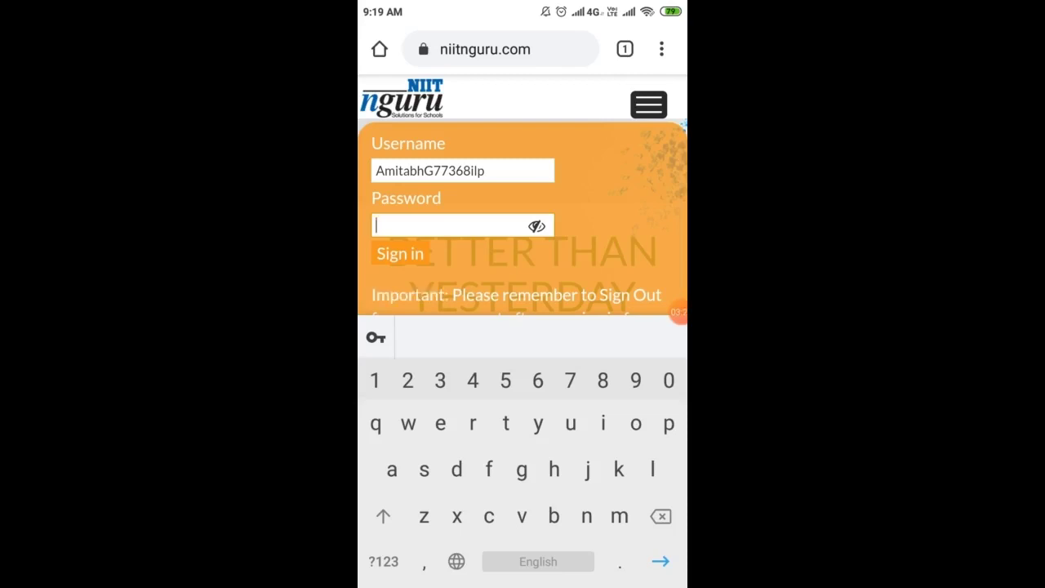
{"action": "left_click", "coordinate": [383, 516]}
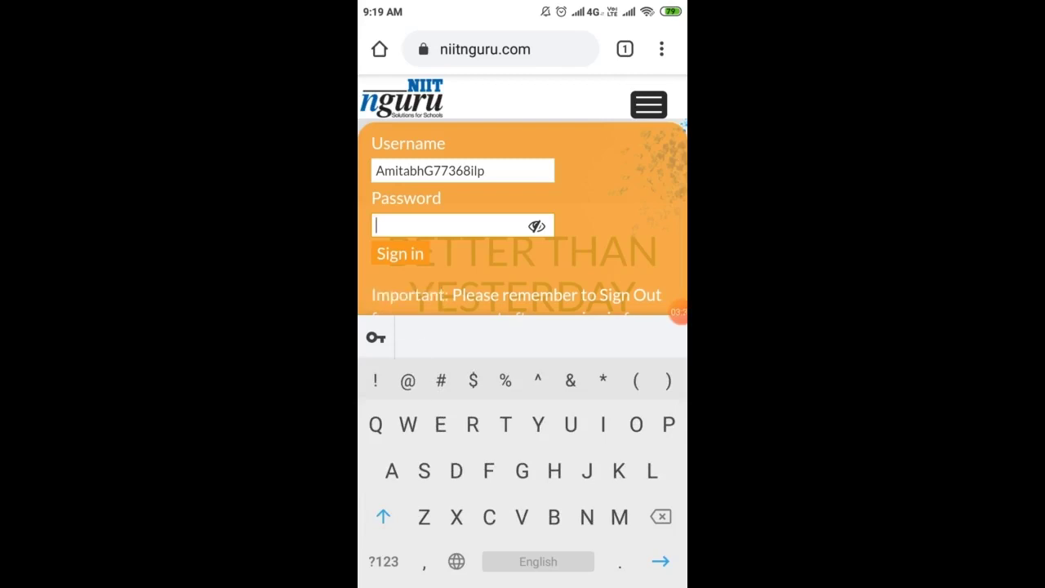
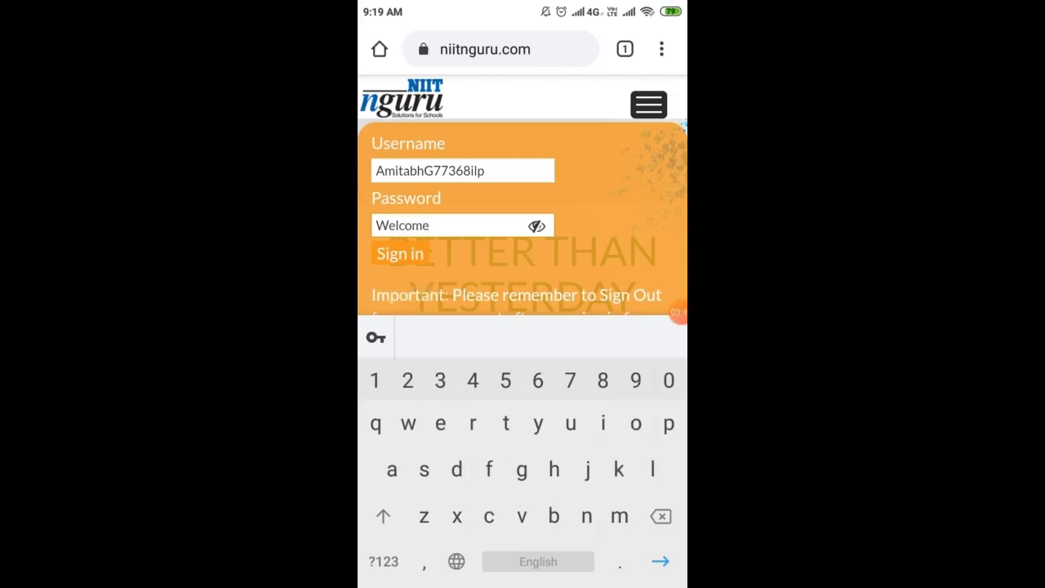
Sign in and scroll the dashboard down to the Introduction To Pivot Animator chapter.
{"action": "key", "text": "Return"}
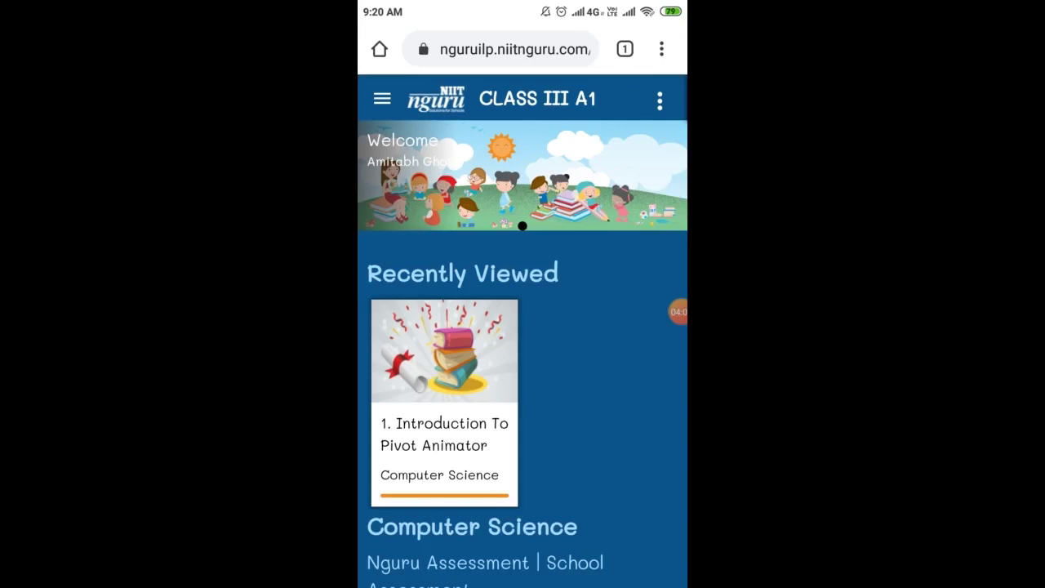
{"action": "scroll", "coordinate": [522, 326], "scroll_direction": "down", "scroll_amount": 3}
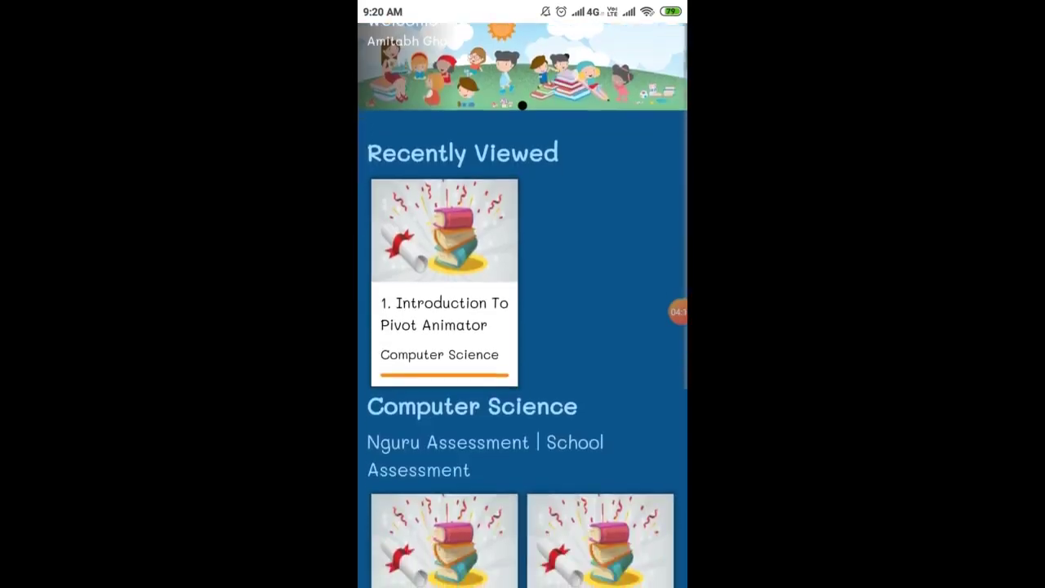
{"action": "scroll", "coordinate": [522, 326], "scroll_direction": "down", "scroll_amount": 3}
{"action": "scroll", "coordinate": [522, 327], "scroll_direction": "down", "scroll_amount": 2}
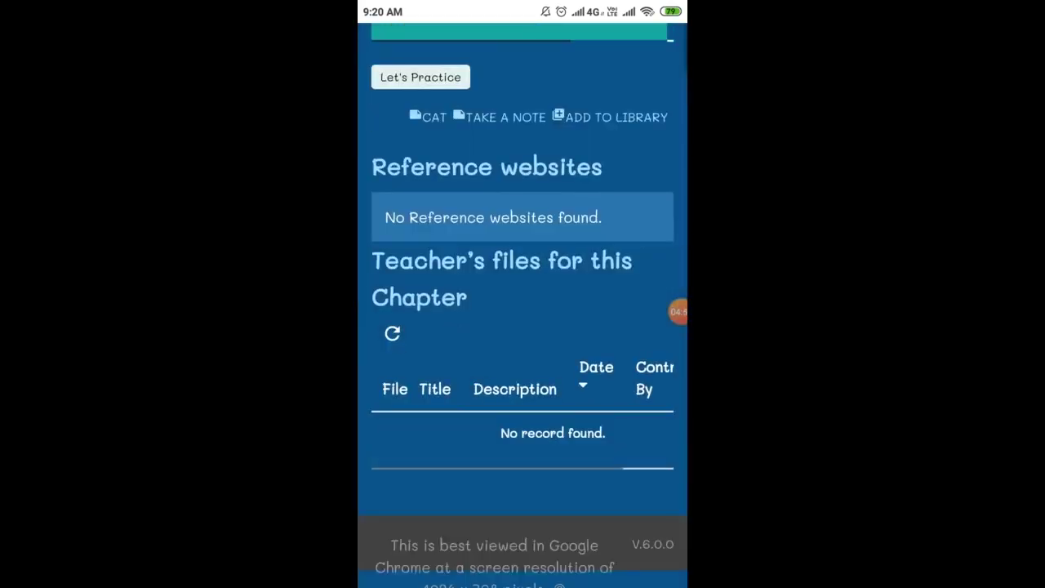
Scroll to the Introduction To Pivot Animator quiz and open it.
{"action": "scroll", "coordinate": [523, 327], "scroll_direction": "up", "scroll_amount": 10}
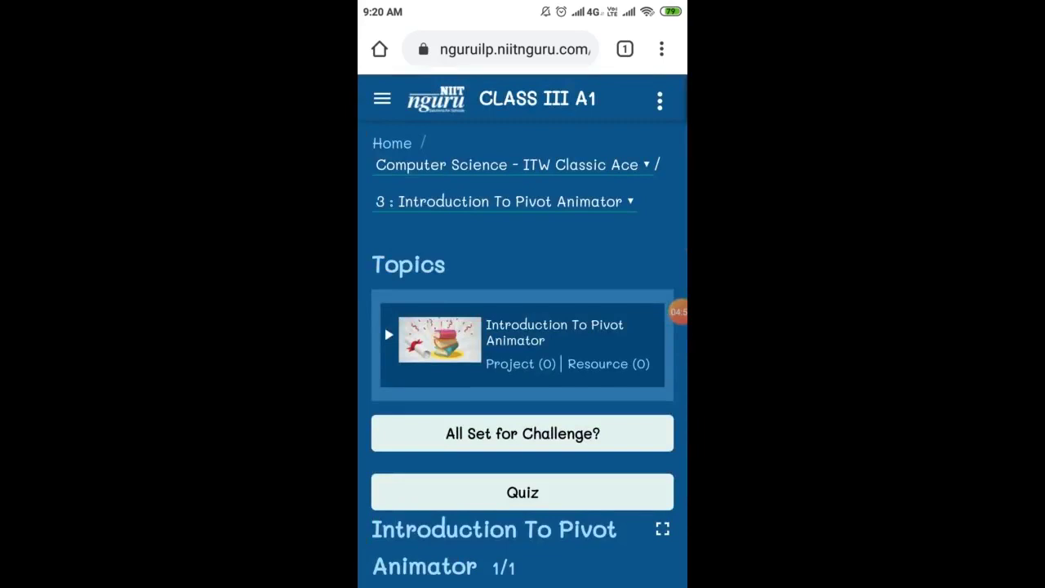
{"action": "scroll", "coordinate": [522, 326], "scroll_direction": "down", "scroll_amount": 2}
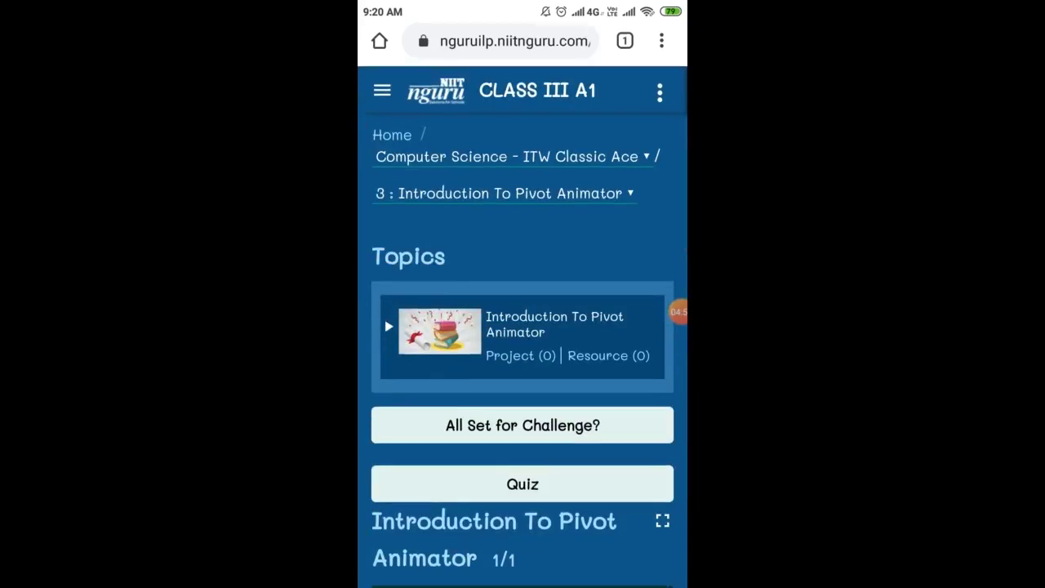
{"action": "scroll", "coordinate": [523, 326], "scroll_direction": "down", "scroll_amount": 1}
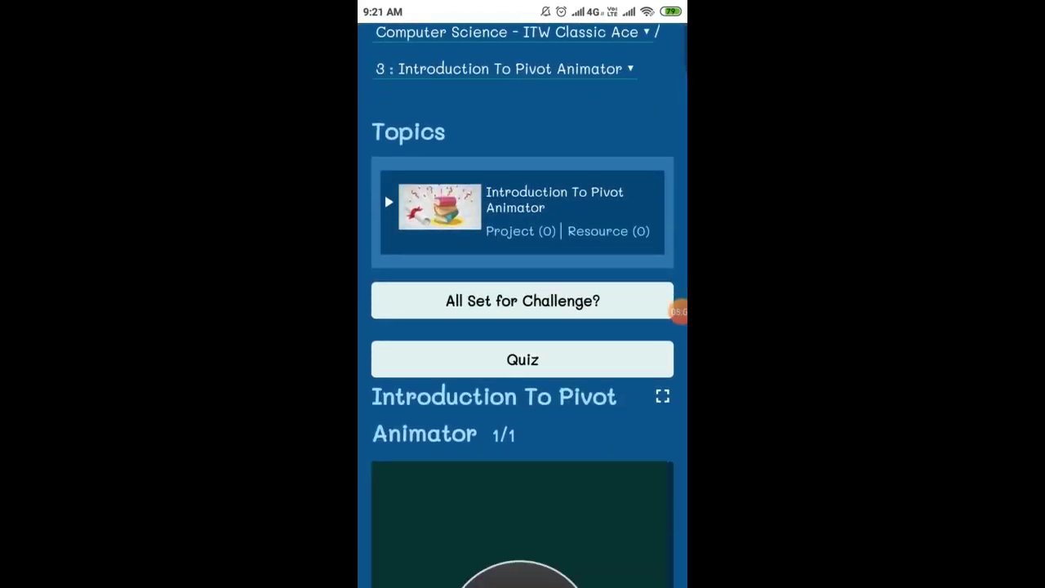
{"action": "left_click", "coordinate": [523, 360]}
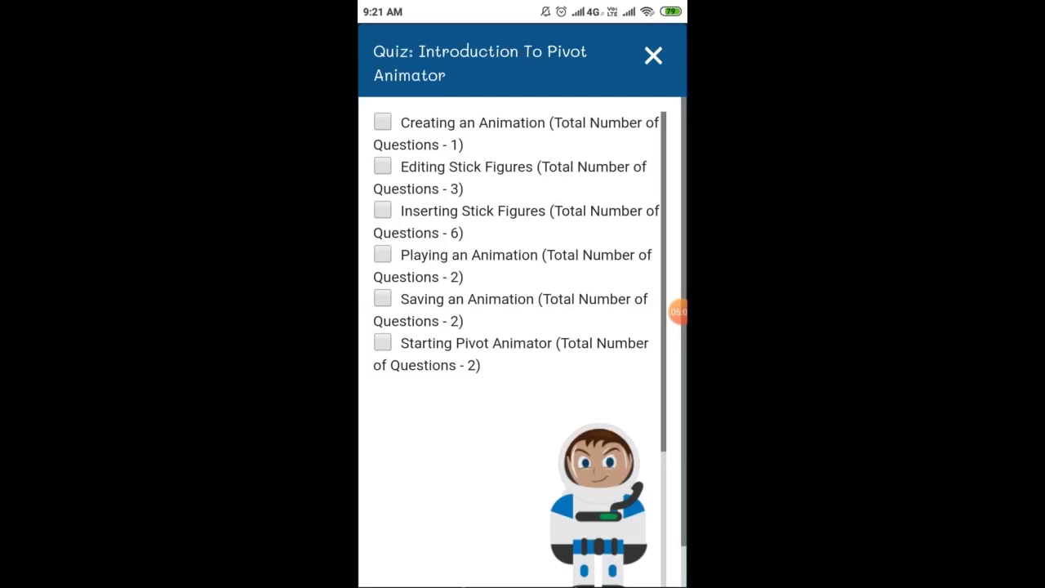
Tick all six topics, from Starting Pivot Animator to Creating an Animation.
{"action": "left_click", "coordinate": [382, 342]}
{"action": "left_click", "coordinate": [382, 298]}
{"action": "left_click", "coordinate": [382, 254]}
{"action": "left_click", "coordinate": [382, 210]}
{"action": "left_click", "coordinate": [382, 165]}
{"action": "left_click", "coordinate": [382, 121]}
Scroll down to the Maybe Later and Let's Start buttons.
{"action": "scroll", "coordinate": [520, 343], "scroll_direction": "down", "scroll_amount": 2}
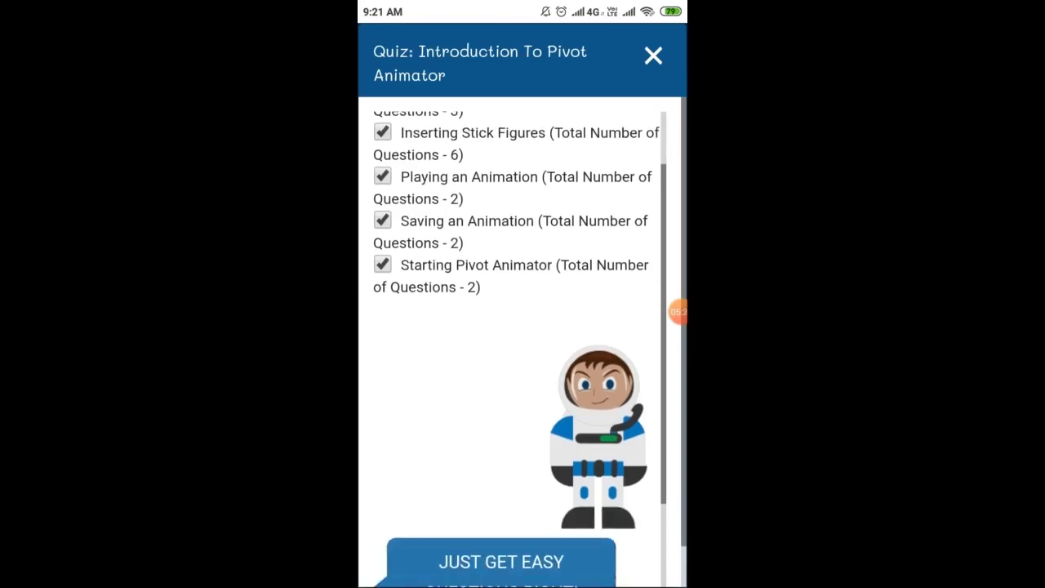
{"action": "scroll", "coordinate": [520, 343], "scroll_direction": "down", "scroll_amount": 3}
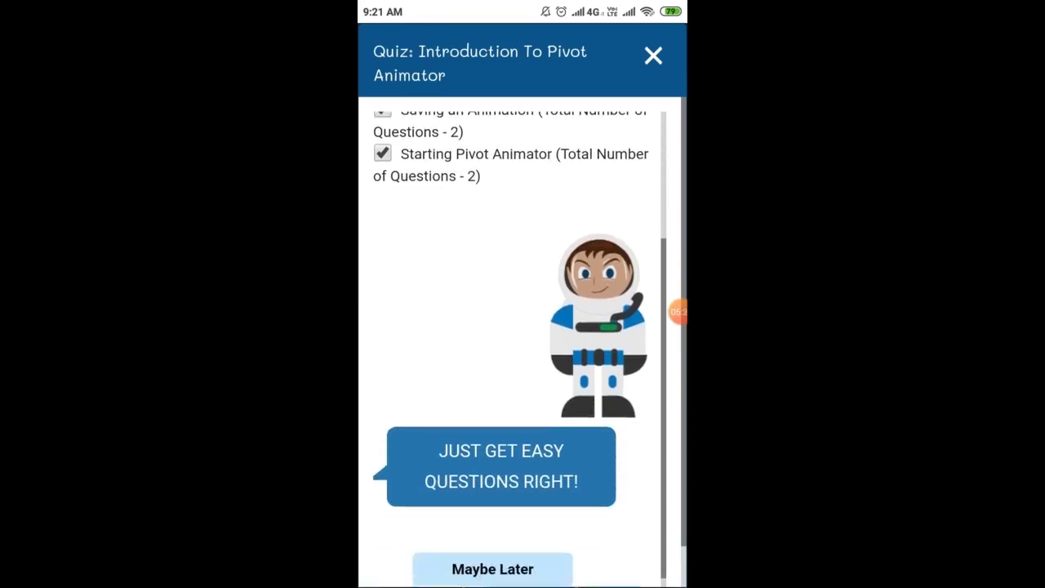
{"action": "scroll", "coordinate": [520, 343], "scroll_direction": "up", "scroll_amount": 4}
{"action": "scroll", "coordinate": [520, 343], "scroll_direction": "down", "scroll_amount": 3}
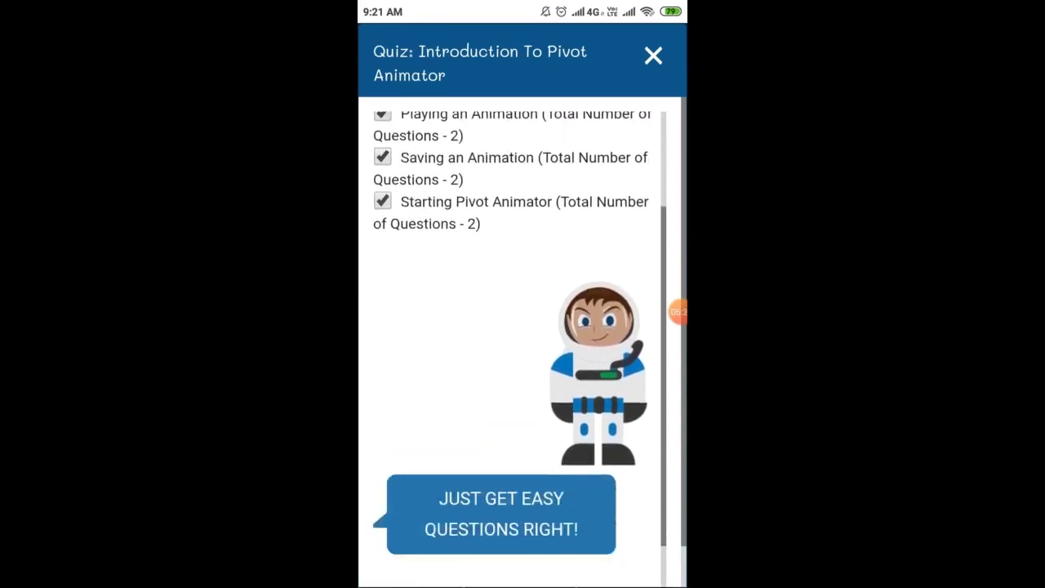
{"action": "scroll", "coordinate": [520, 343], "scroll_direction": "down", "scroll_amount": 1}
{"action": "scroll", "coordinate": [520, 343], "scroll_direction": "up", "scroll_amount": 3}
{"action": "scroll", "coordinate": [520, 343], "scroll_direction": "down", "scroll_amount": 4}
{"action": "scroll", "coordinate": [520, 343], "scroll_direction": "down", "scroll_amount": 1}
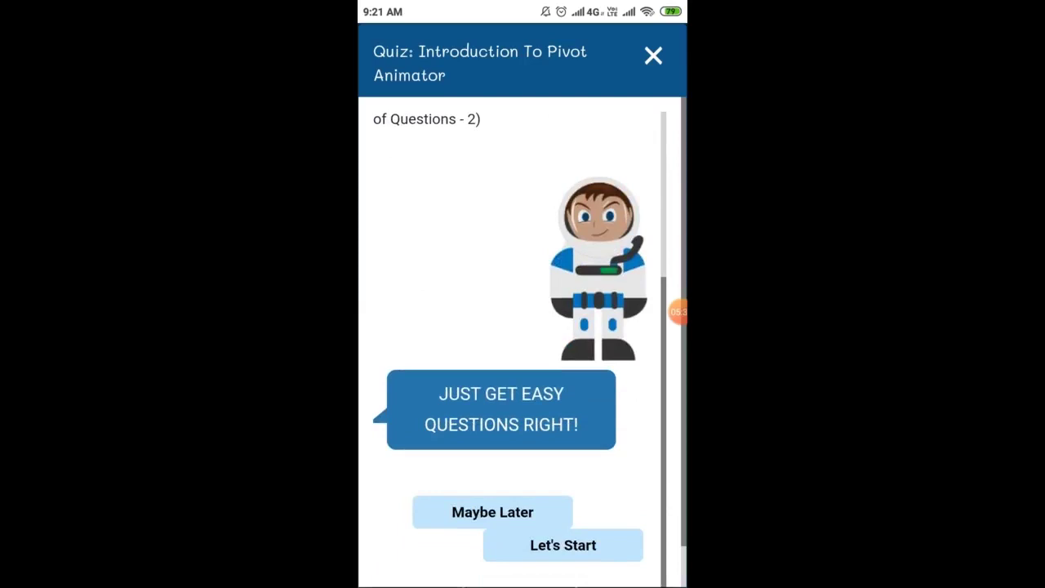
{"action": "scroll", "coordinate": [520, 343], "scroll_direction": "down", "scroll_amount": 1}
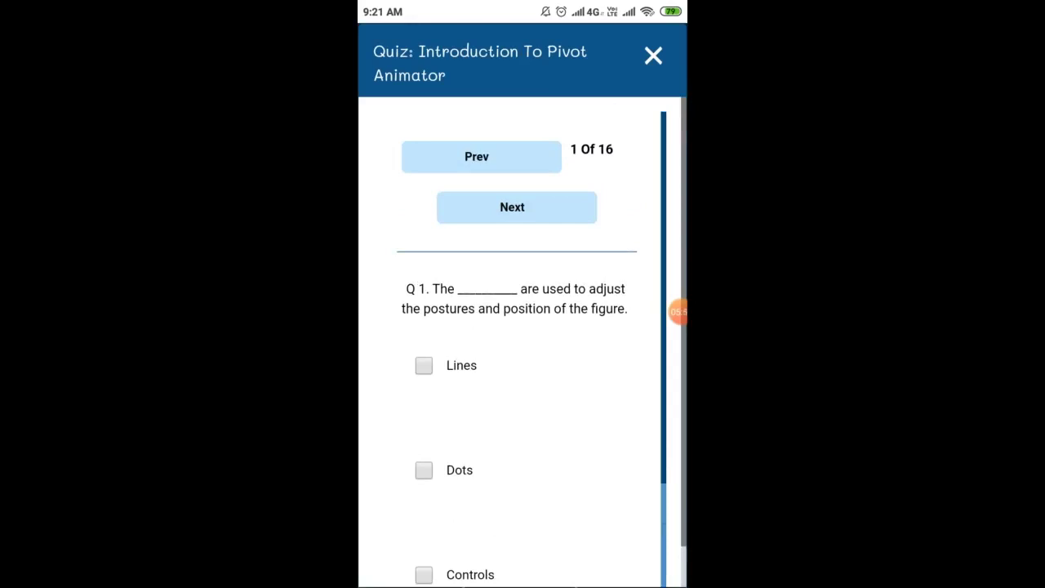
Look over question 1's options and answer it with Dots.
{"action": "scroll", "coordinate": [523, 343], "scroll_direction": "down", "scroll_amount": 1}
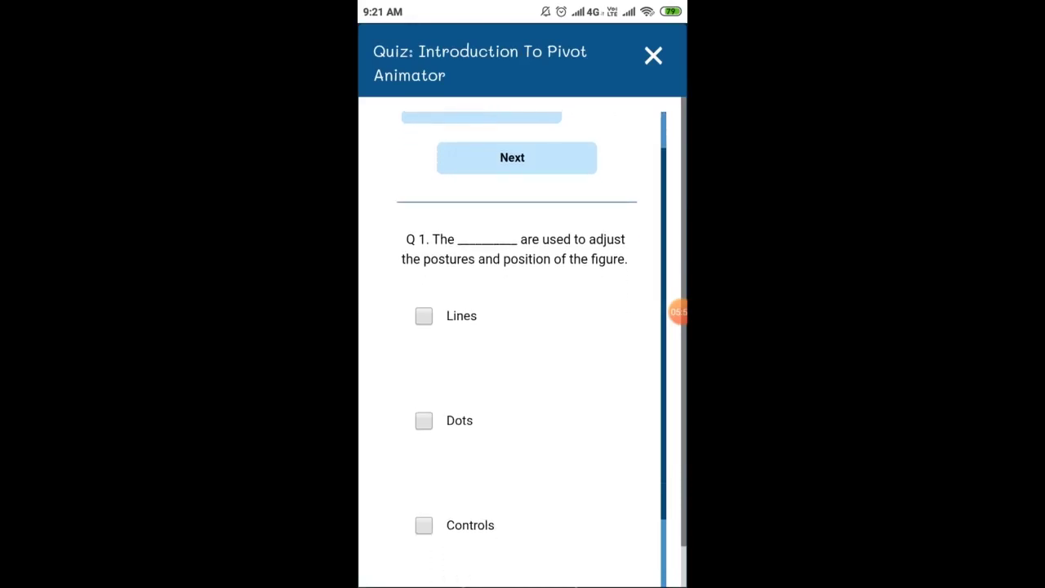
{"action": "scroll", "coordinate": [523, 343], "scroll_direction": "down", "scroll_amount": 2}
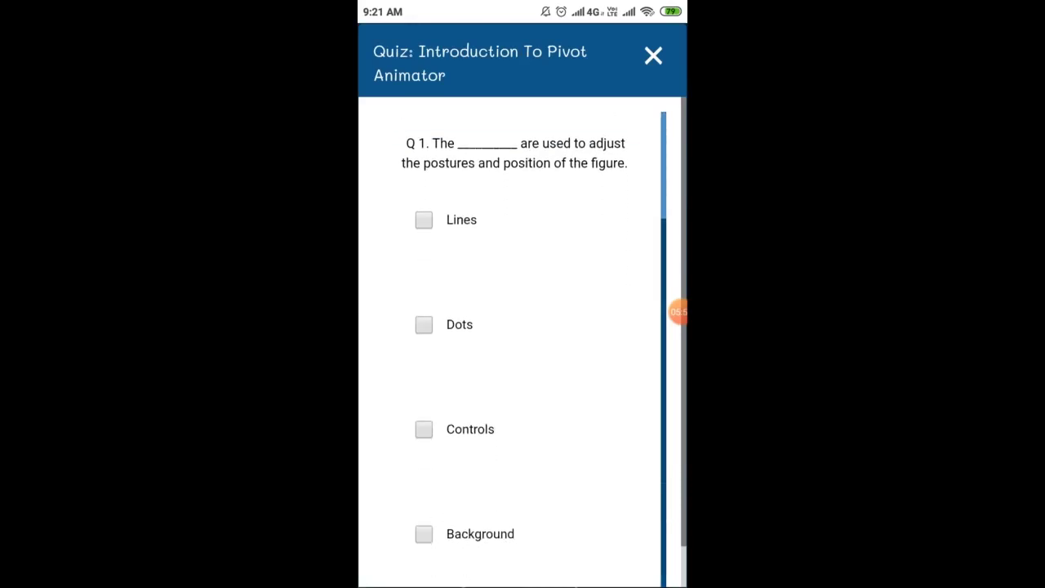
{"action": "scroll", "coordinate": [522, 343], "scroll_direction": "down", "scroll_amount": 1}
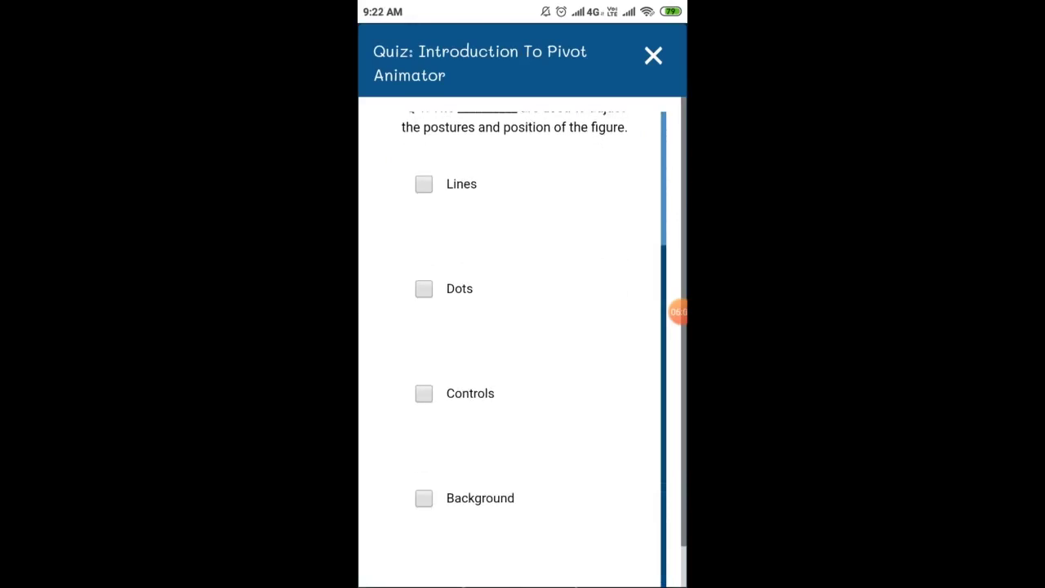
{"action": "scroll", "coordinate": [523, 342], "scroll_direction": "up", "scroll_amount": 1}
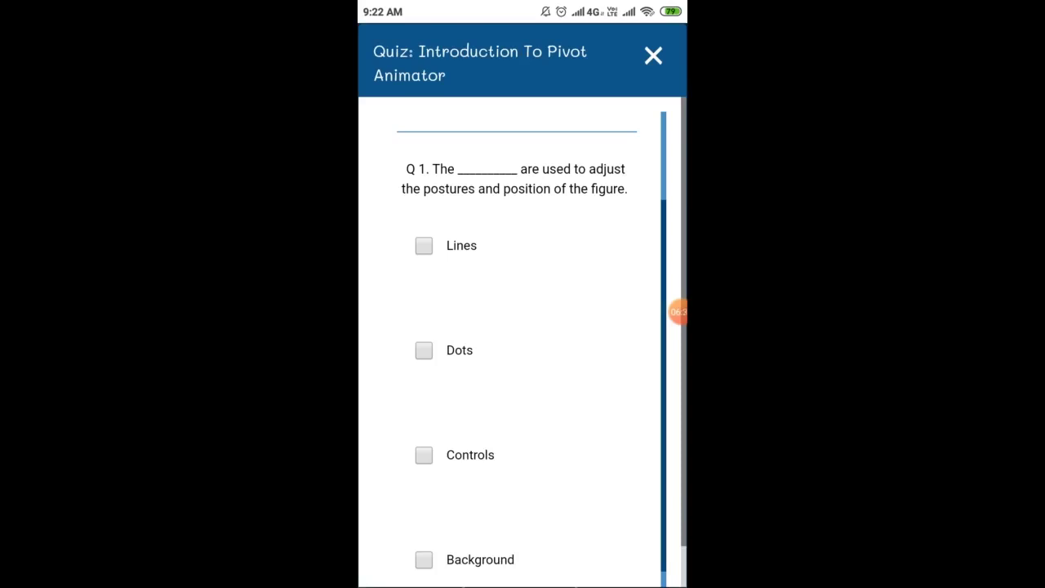
{"action": "scroll", "coordinate": [514, 351], "scroll_direction": "down", "scroll_amount": 2}
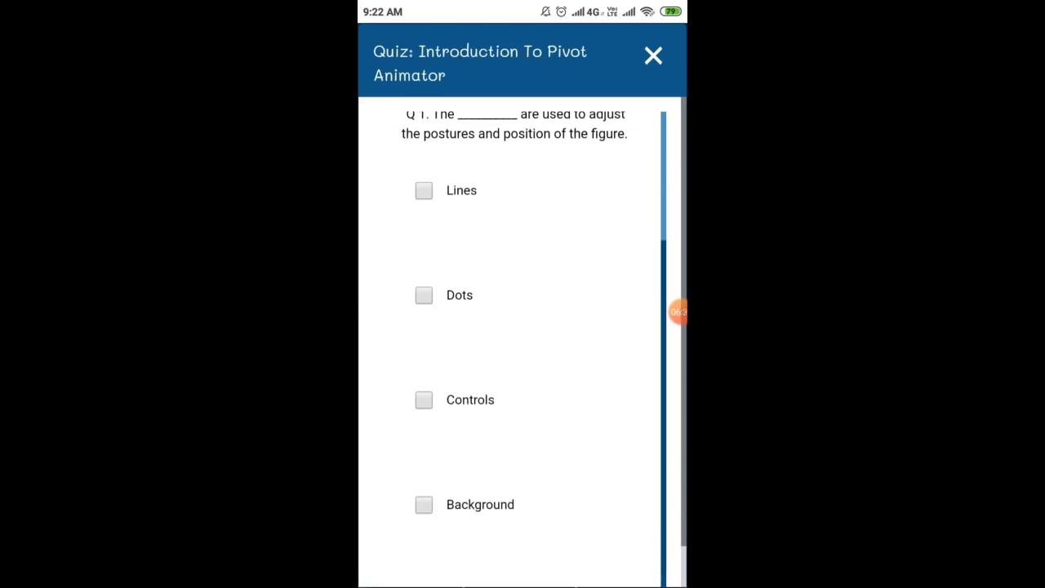
{"action": "left_click", "coordinate": [424, 295]}
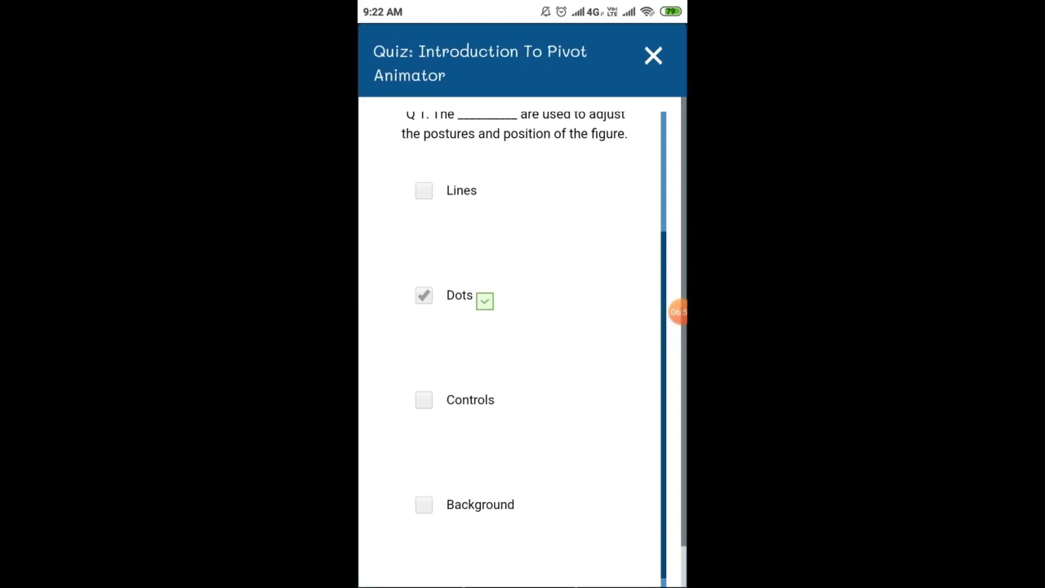
Scroll through question 1's That's Correct feedback and back to the top.
{"action": "scroll", "coordinate": [512, 342], "scroll_direction": "down", "scroll_amount": 1}
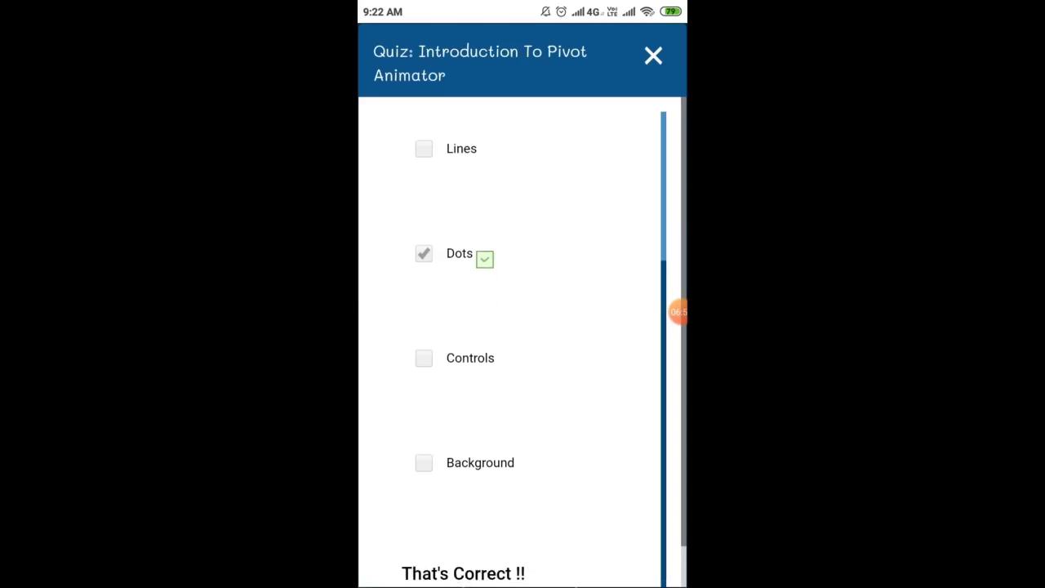
{"action": "scroll", "coordinate": [513, 343], "scroll_direction": "up", "scroll_amount": 1}
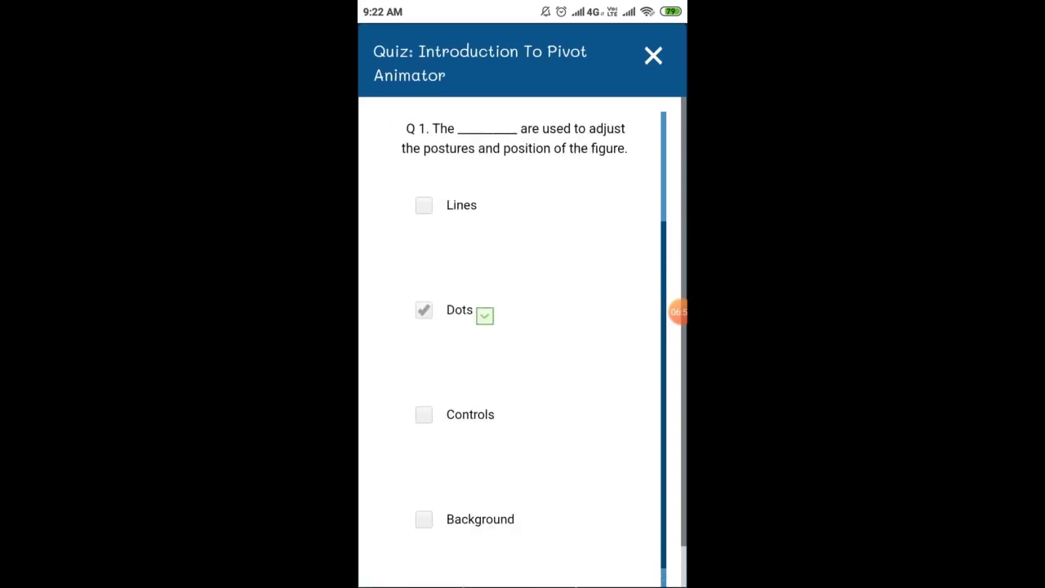
{"action": "scroll", "coordinate": [512, 343], "scroll_direction": "down", "scroll_amount": 2}
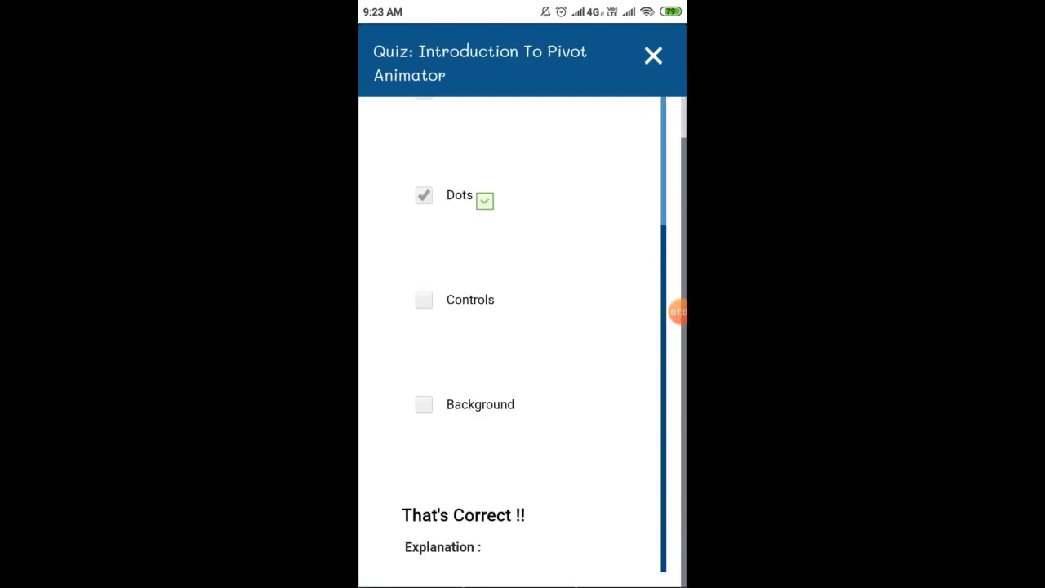
{"action": "scroll", "coordinate": [513, 343], "scroll_direction": "up", "scroll_amount": 4}
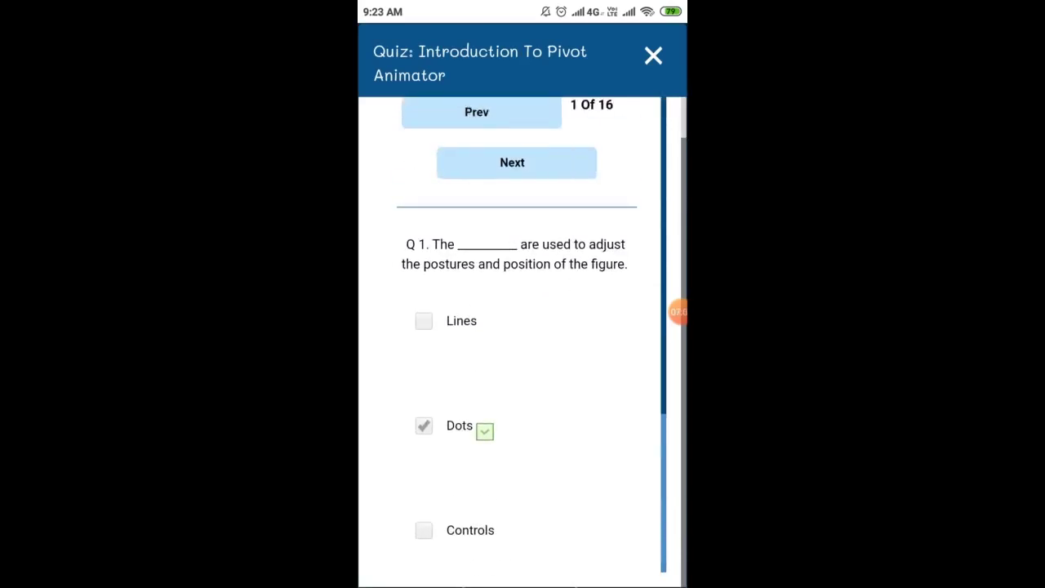
{"action": "scroll", "coordinate": [513, 343], "scroll_direction": "up", "scroll_amount": 1}
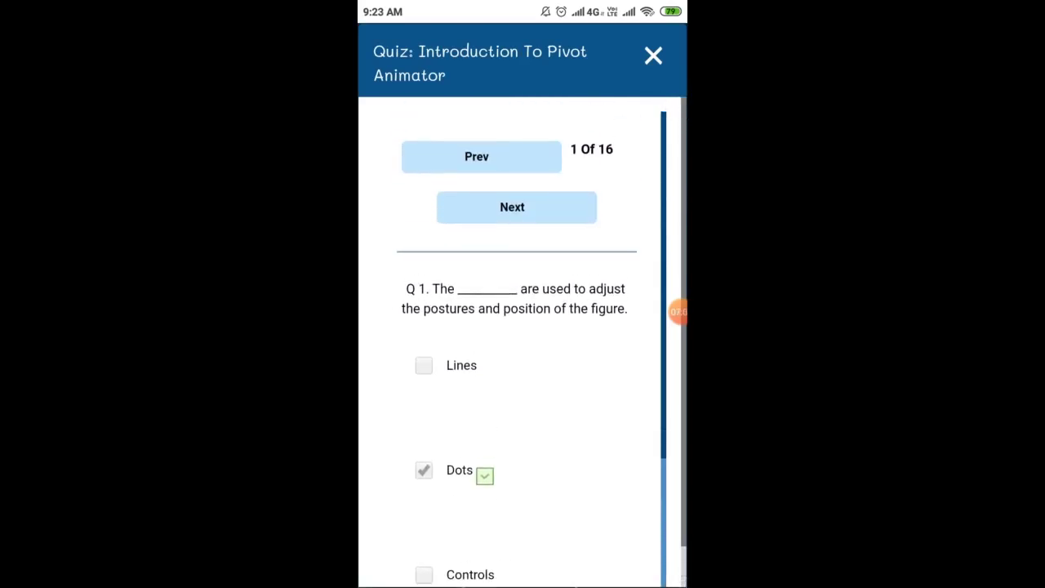
Advance to question 2 and answer it with Delete Figure.
{"action": "left_click", "coordinate": [516, 206]}
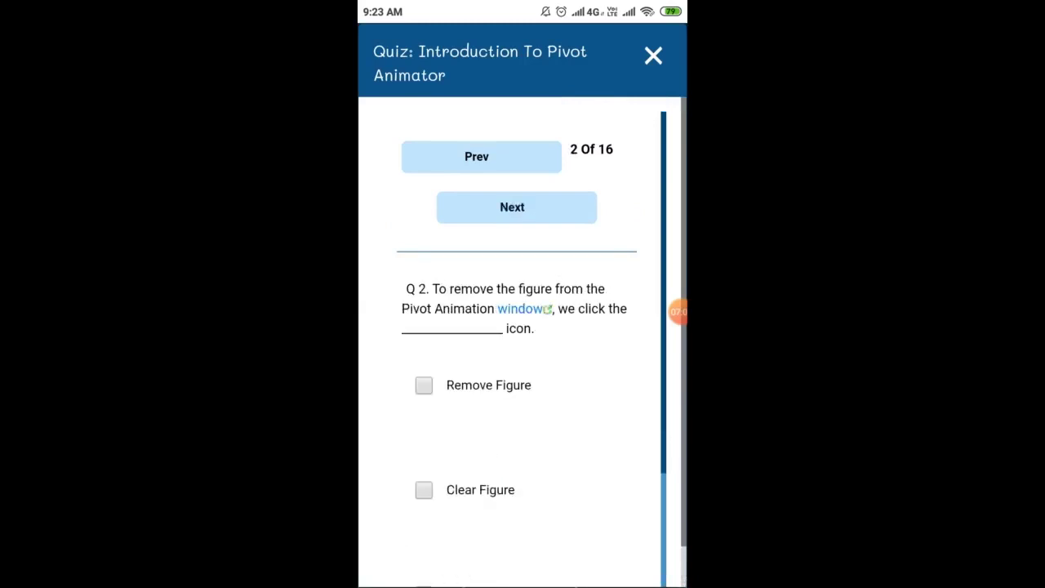
{"action": "scroll", "coordinate": [513, 343], "scroll_direction": "down", "scroll_amount": 3}
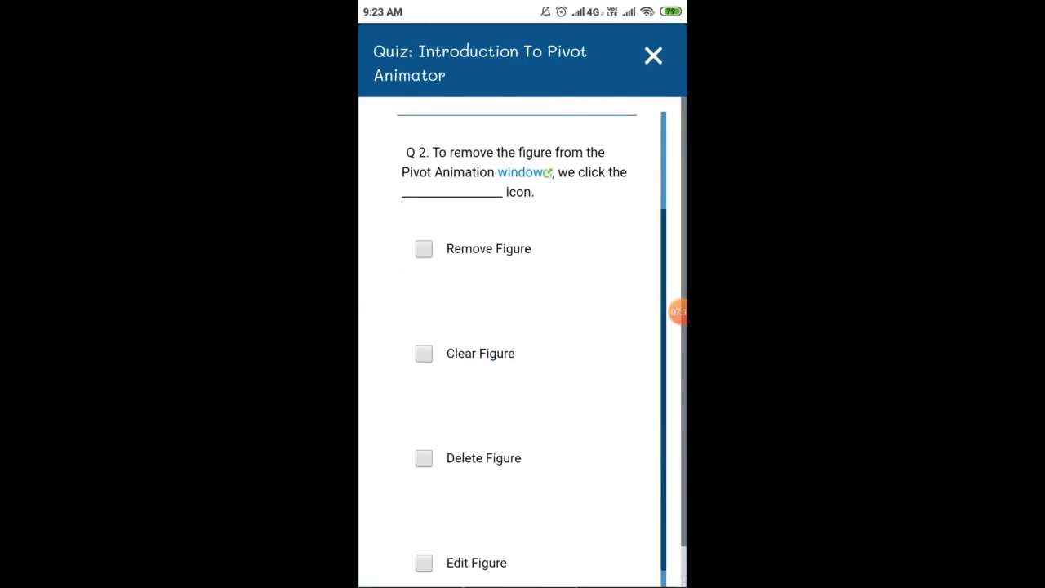
{"action": "left_click", "coordinate": [423, 458]}
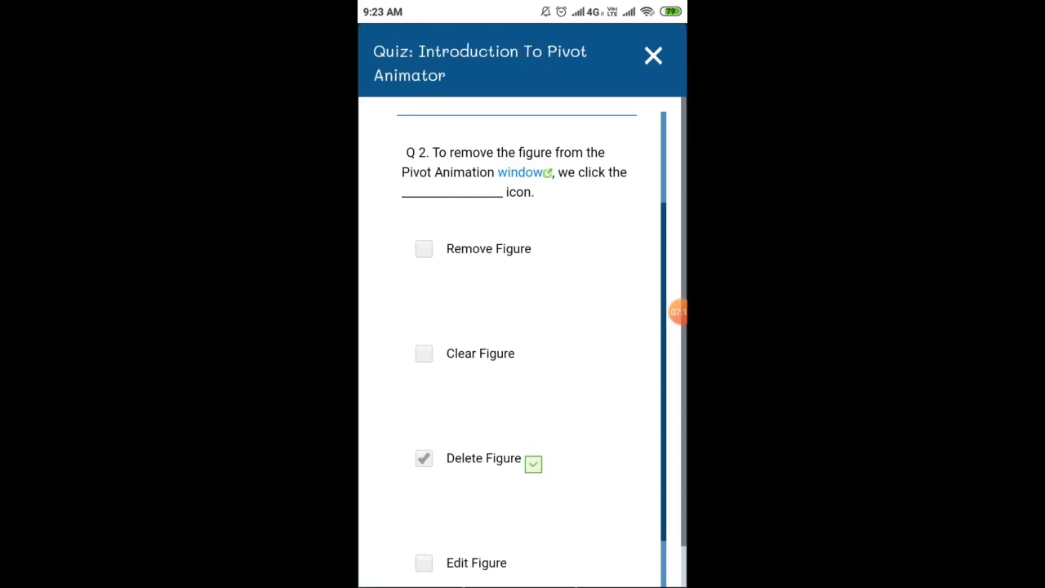
Check the question 2 feedback and advance to question 3 on save formats.
{"action": "scroll", "coordinate": [512, 343], "scroll_direction": "down", "scroll_amount": 1}
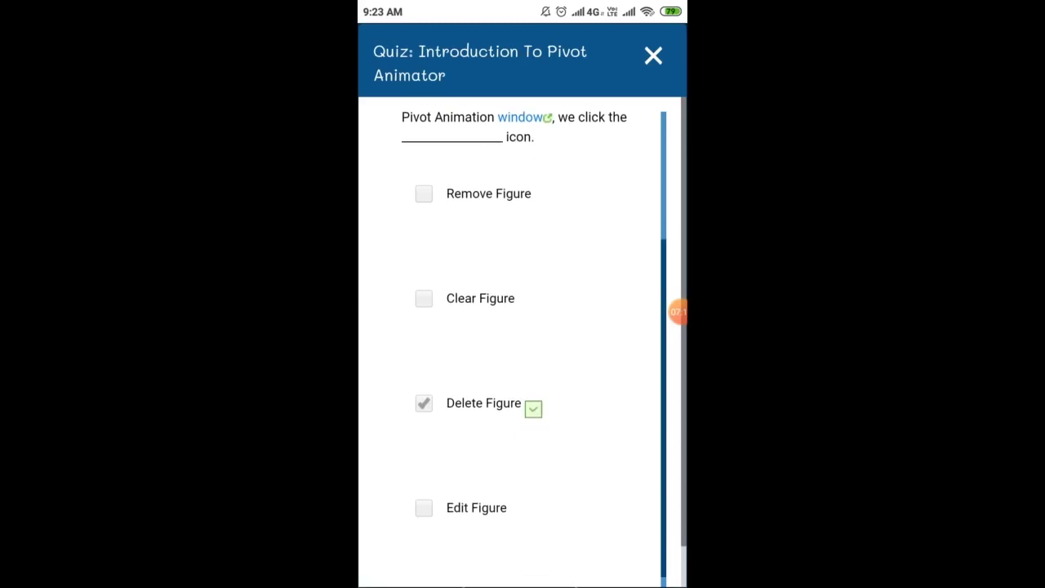
{"action": "scroll", "coordinate": [523, 343], "scroll_direction": "up", "scroll_amount": 4}
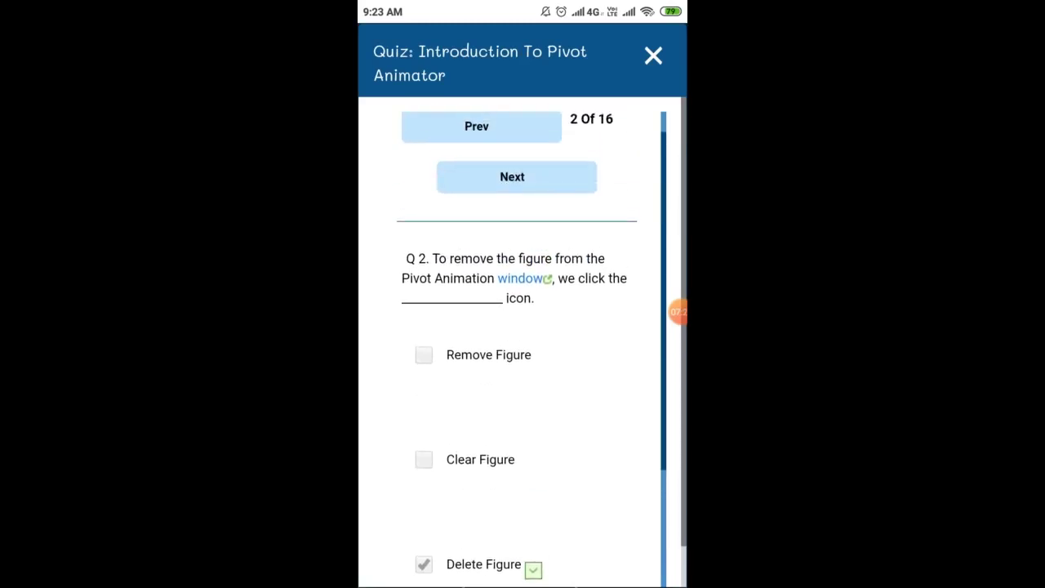
{"action": "scroll", "coordinate": [522, 343], "scroll_direction": "down", "scroll_amount": 1}
{"action": "scroll", "coordinate": [523, 343], "scroll_direction": "up", "scroll_amount": 2}
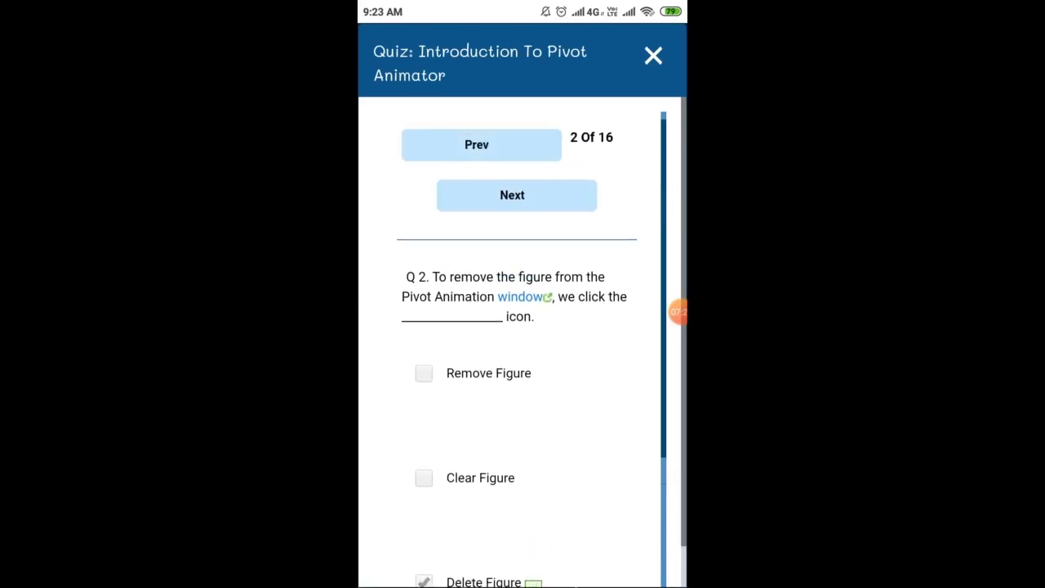
{"action": "left_click", "coordinate": [512, 194]}
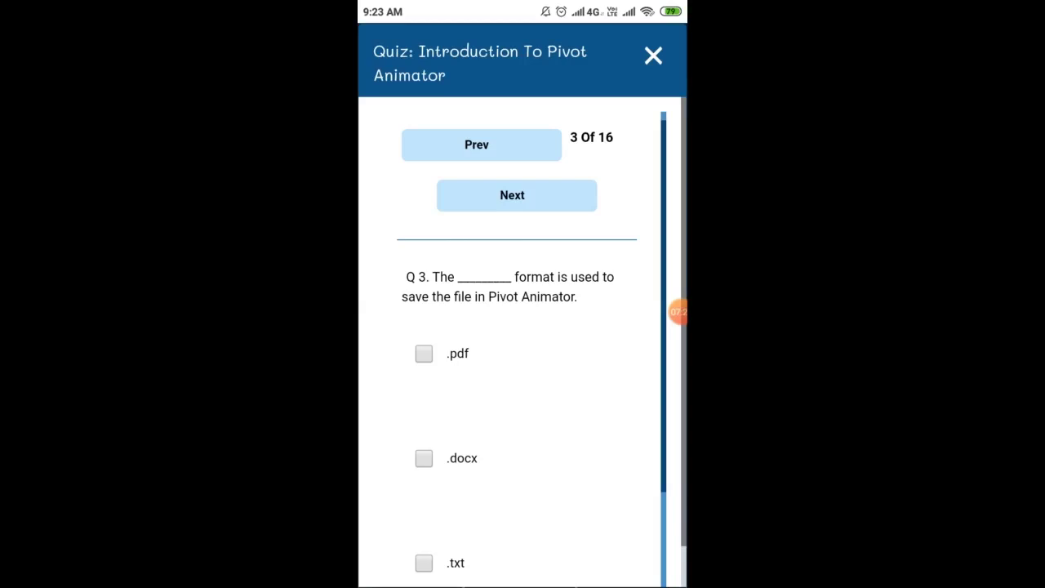
Answer question 3 with .pdf, then change the answer to .piv.
{"action": "left_click", "coordinate": [423, 353]}
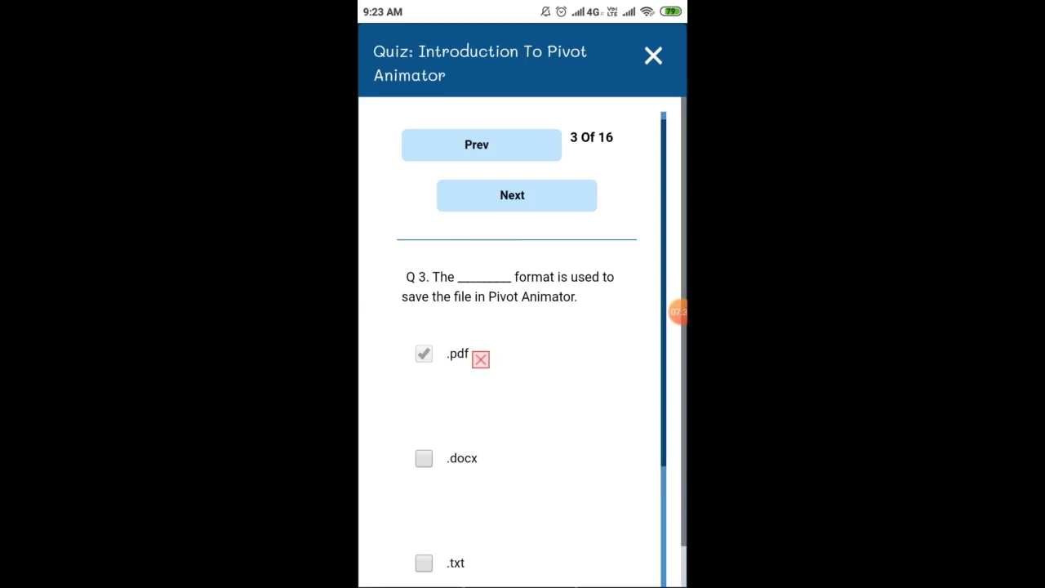
{"action": "scroll", "coordinate": [522, 351], "scroll_direction": "down", "scroll_amount": 3}
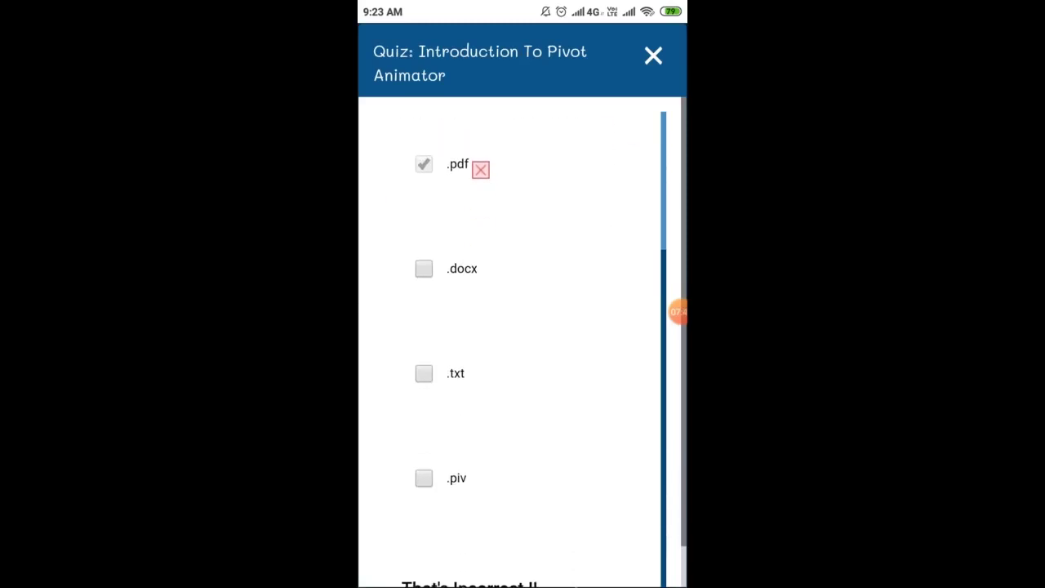
{"action": "left_click", "coordinate": [424, 479]}
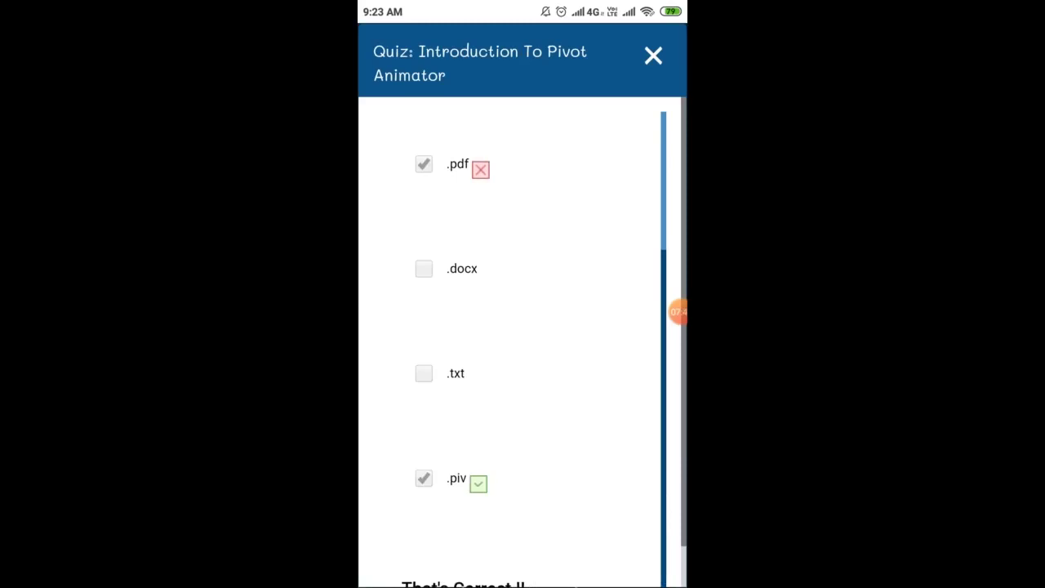
{"action": "scroll", "coordinate": [523, 343], "scroll_direction": "up", "scroll_amount": 2}
{"action": "scroll", "coordinate": [522, 343], "scroll_direction": "down", "scroll_amount": 2}
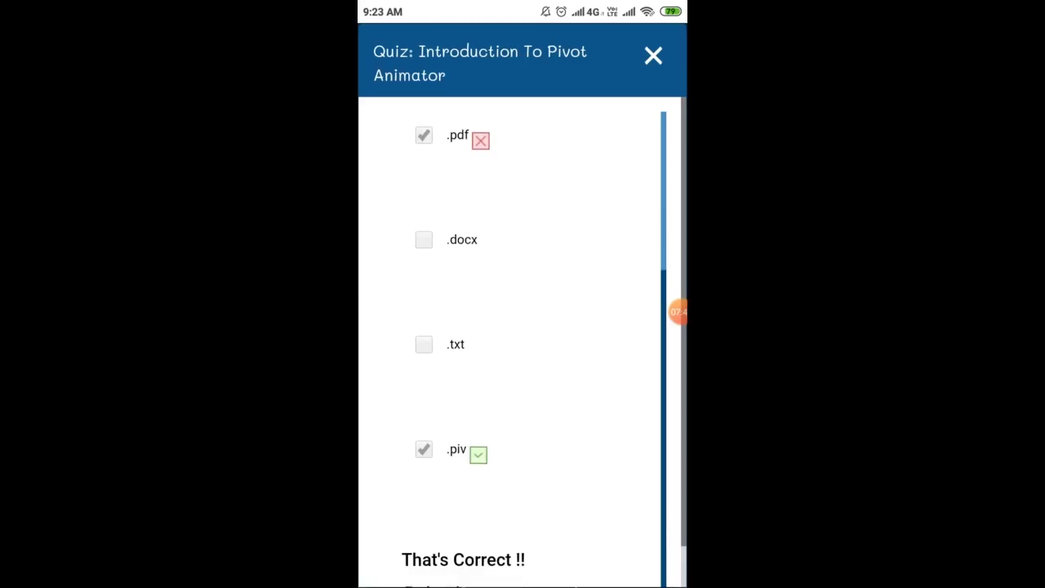
{"action": "scroll", "coordinate": [522, 343], "scroll_direction": "up", "scroll_amount": 3}
Answer question 4 with Stop button and move on.
{"action": "left_click", "coordinate": [512, 206]}
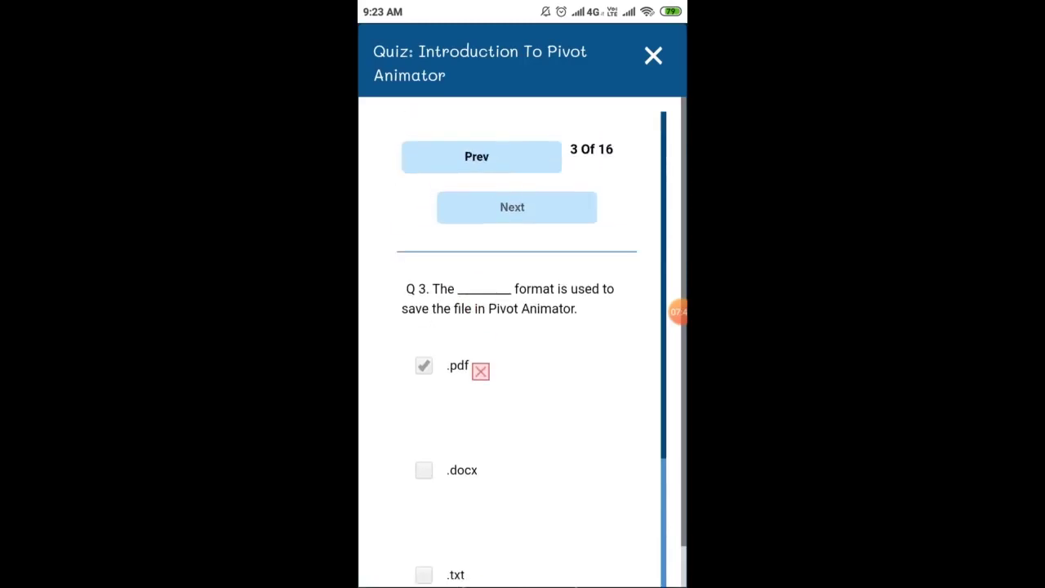
{"action": "left_click", "coordinate": [424, 365]}
{"action": "left_click", "coordinate": [512, 207]}
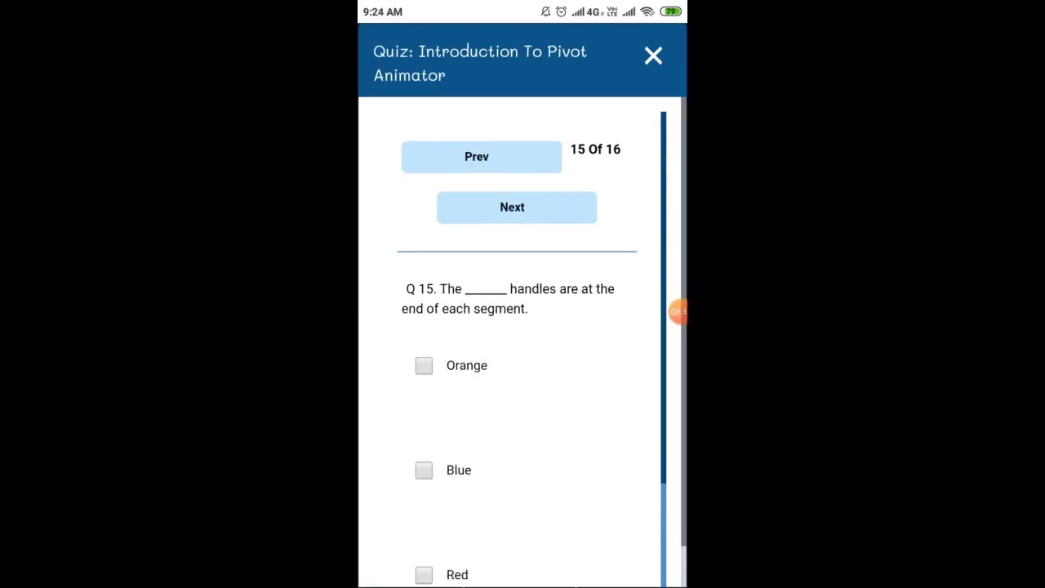
Answer the final question 16 with Segments.
{"action": "left_click", "coordinate": [512, 207]}
{"action": "left_click", "coordinate": [424, 419]}
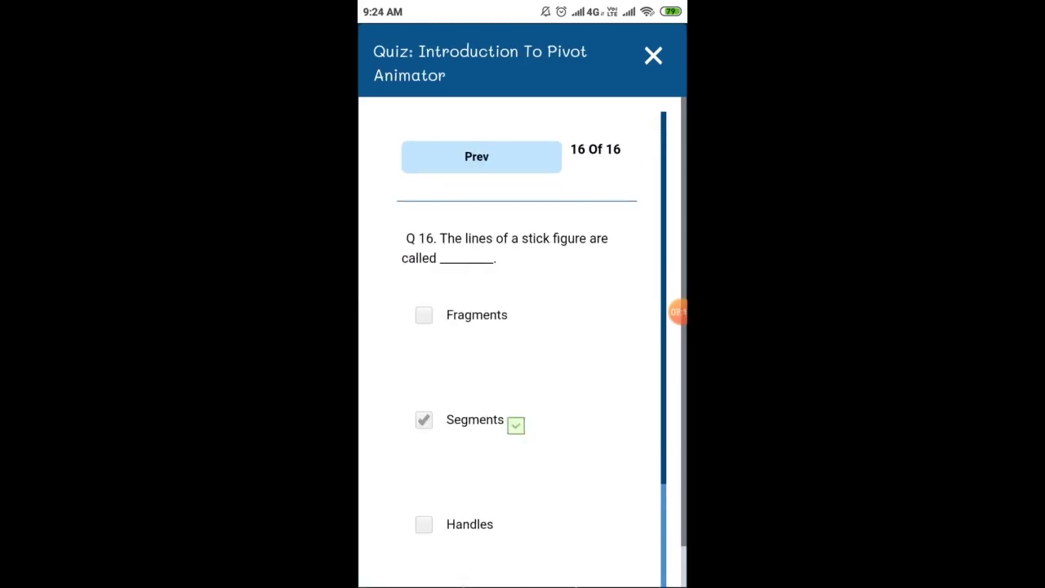
{"action": "left_click", "coordinate": [481, 156]}
{"action": "left_click", "coordinate": [512, 207]}
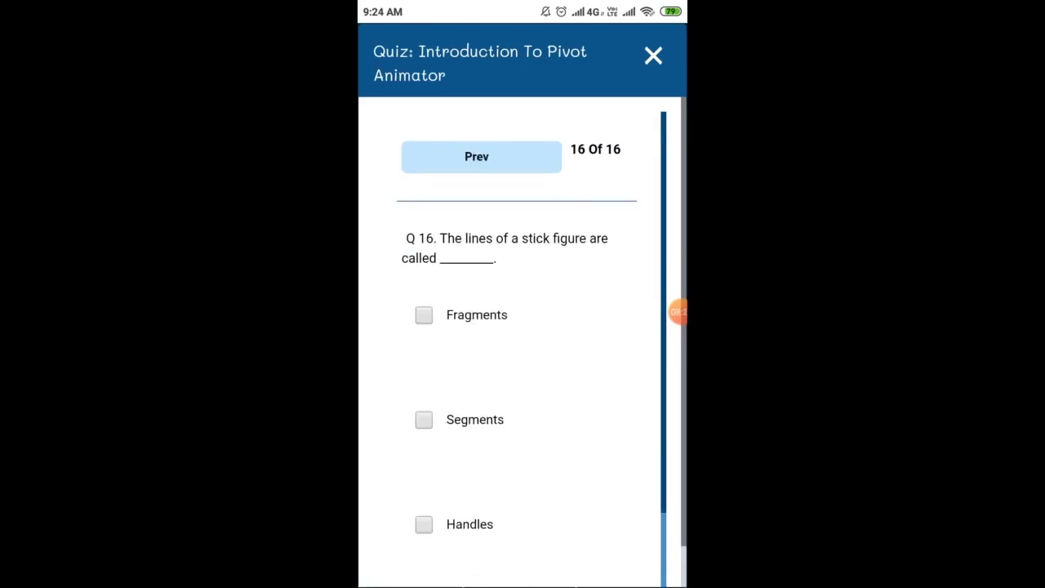
{"action": "left_click", "coordinate": [424, 419]}
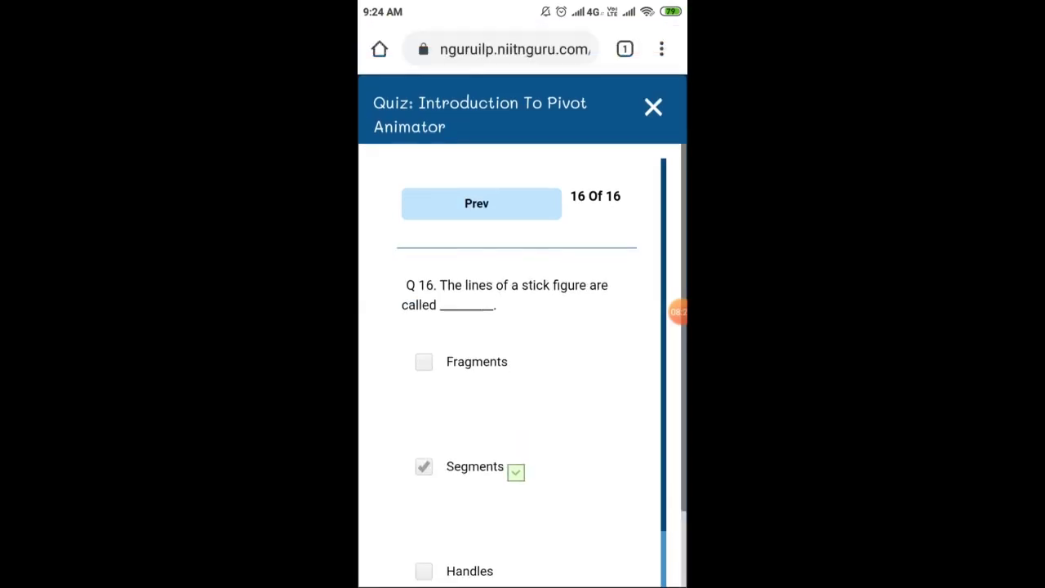
Review question 16's feedback and close the Pivot Animator quiz.
{"action": "scroll", "coordinate": [523, 327], "scroll_direction": "down", "scroll_amount": 3}
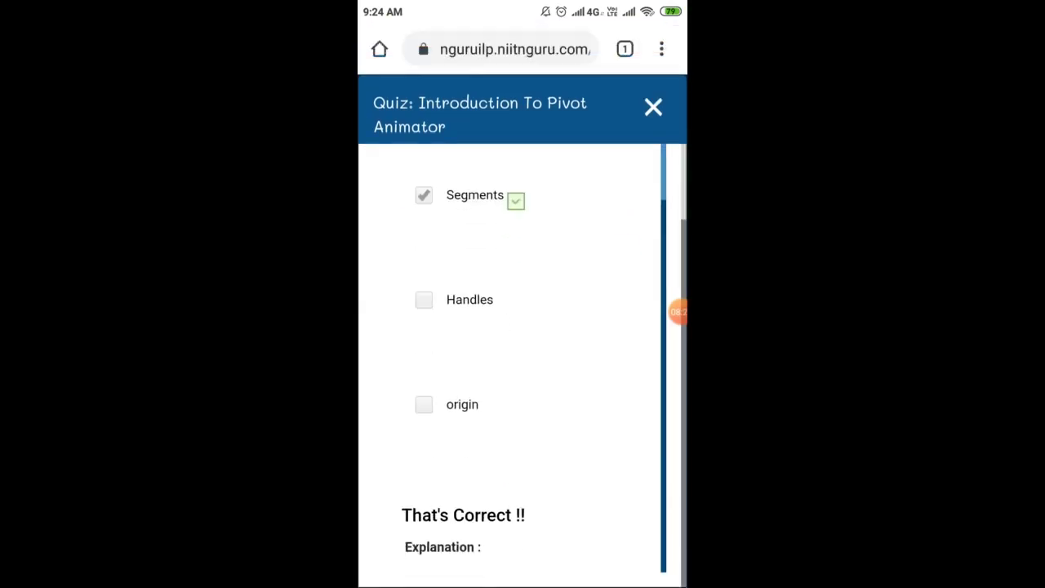
{"action": "scroll", "coordinate": [523, 360], "scroll_direction": "up", "scroll_amount": 3}
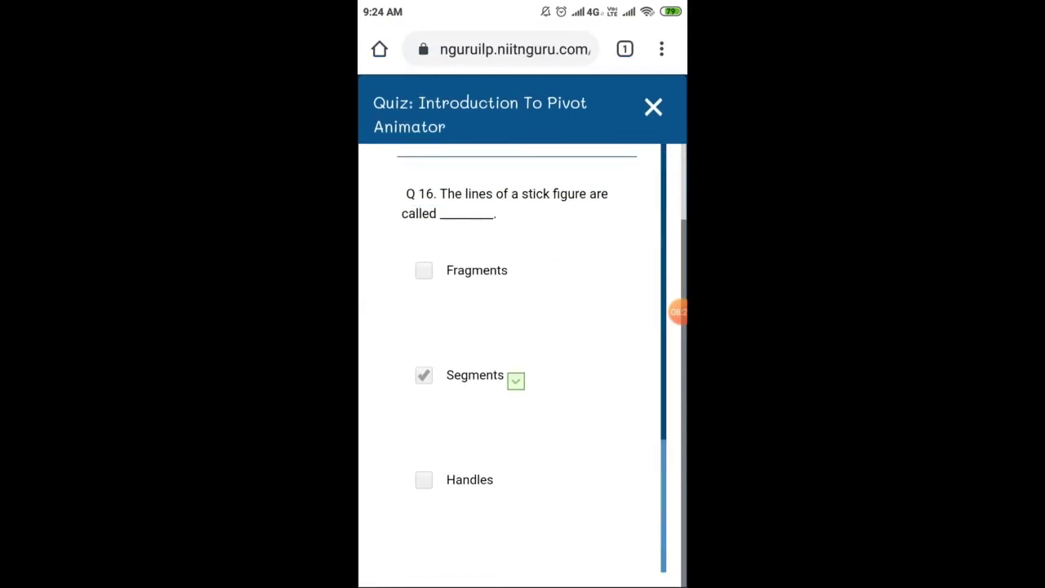
{"action": "scroll", "coordinate": [523, 367], "scroll_direction": "up", "scroll_amount": 2}
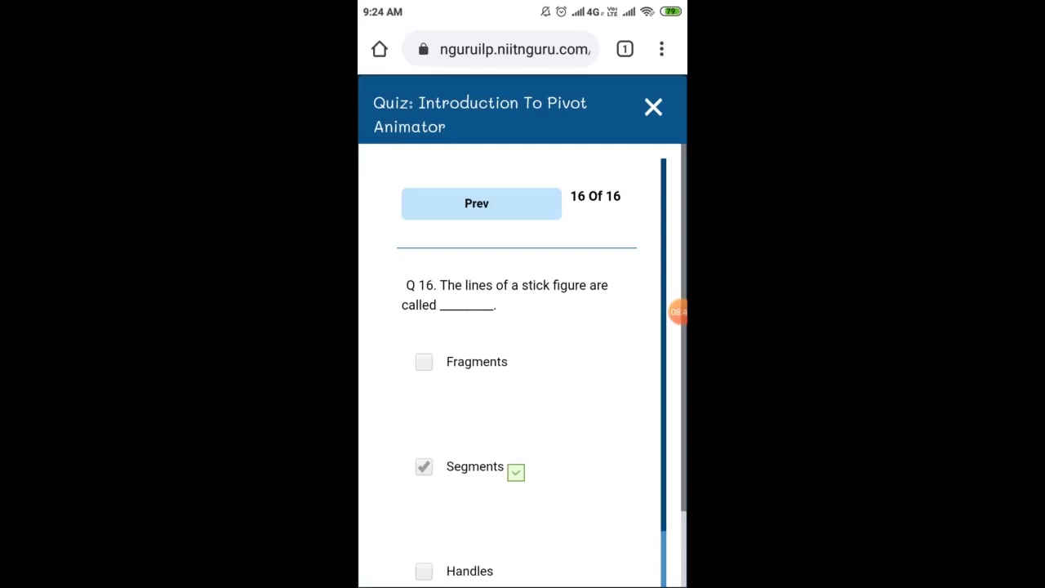
{"action": "scroll", "coordinate": [523, 368], "scroll_direction": "down", "scroll_amount": 5}
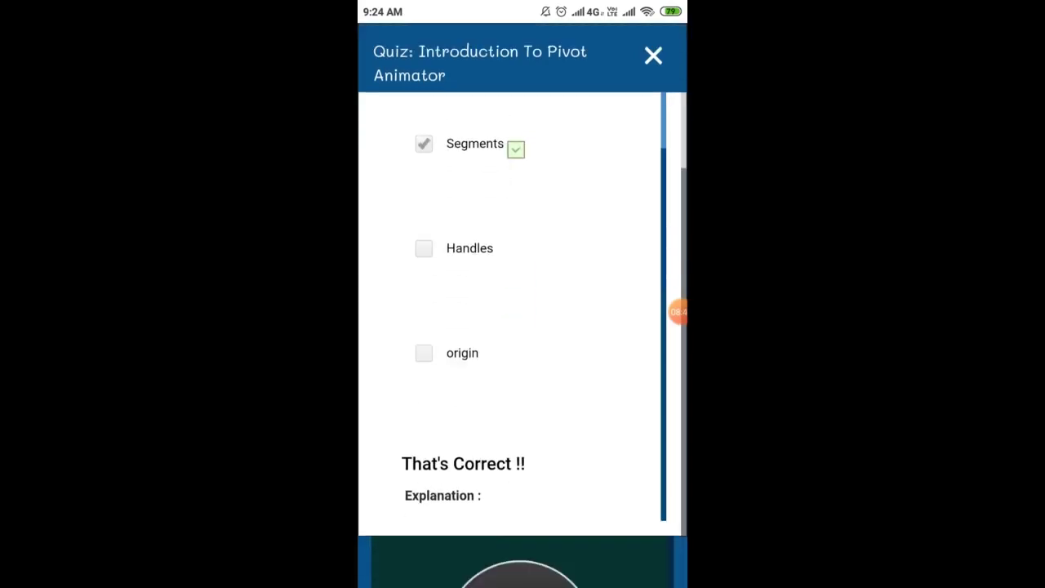
{"action": "scroll", "coordinate": [522, 326], "scroll_direction": "up", "scroll_amount": 3}
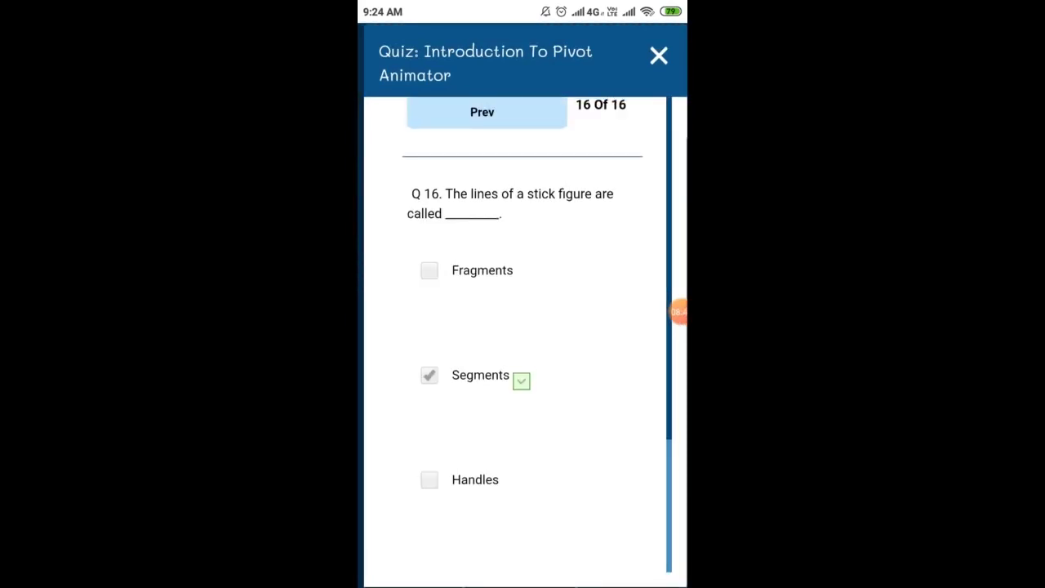
{"action": "left_click", "coordinate": [659, 55]}
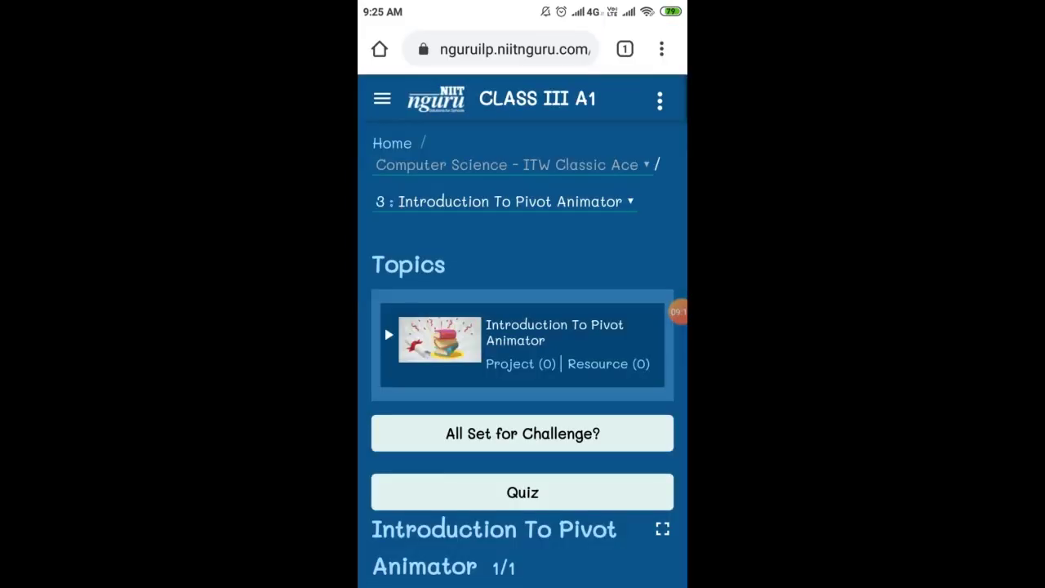
Bring up chapter 4, Introduction To MS Word 2010, and review its topic, challenge and quiz options.
{"action": "left_click", "coordinate": [504, 201]}
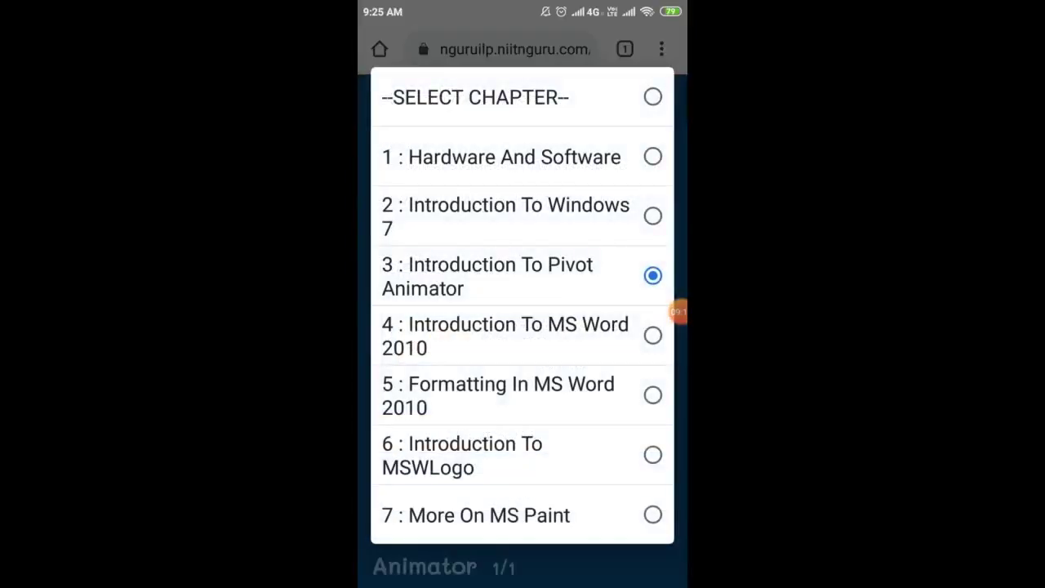
{"action": "key", "text": "Escape"}
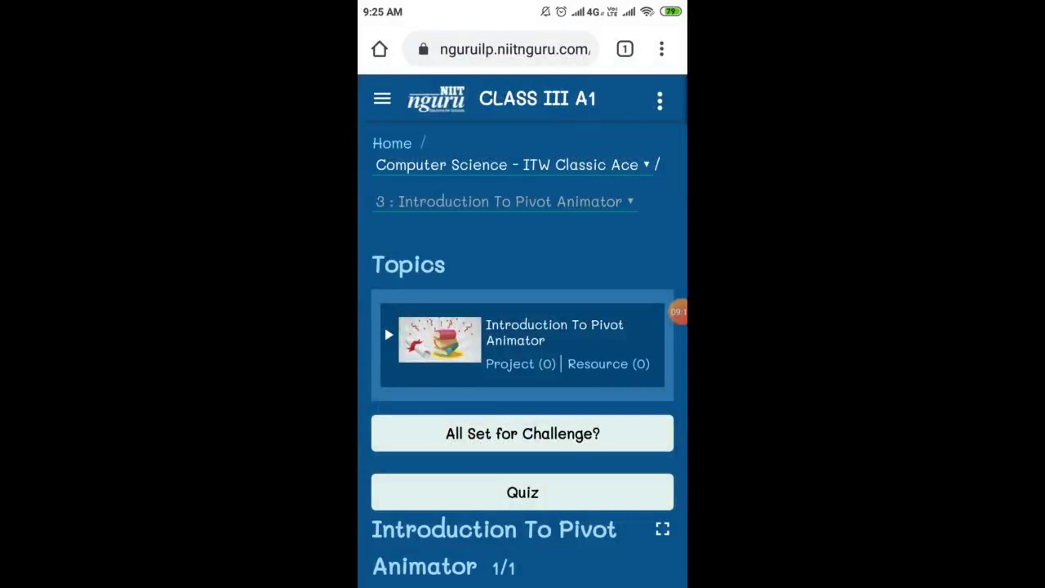
{"action": "left_click", "coordinate": [504, 201]}
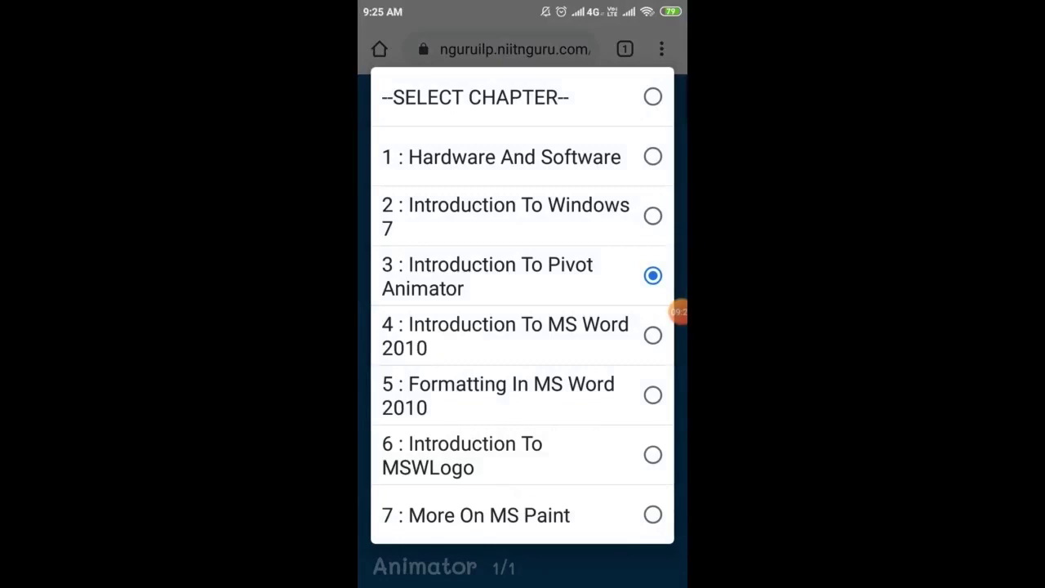
{"action": "key", "text": "Escape"}
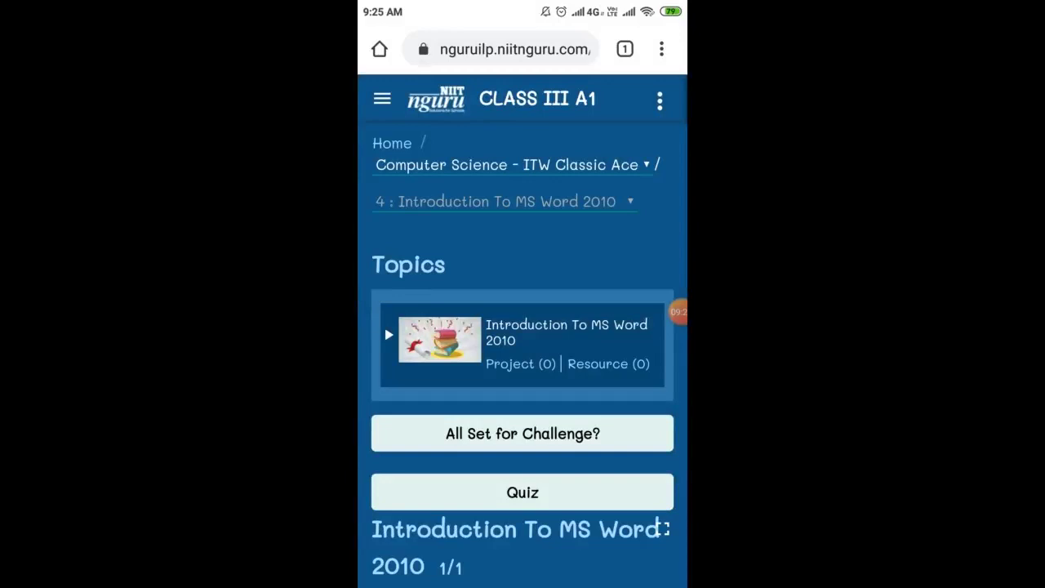
{"action": "scroll", "coordinate": [523, 326], "scroll_direction": "down", "scroll_amount": 3}
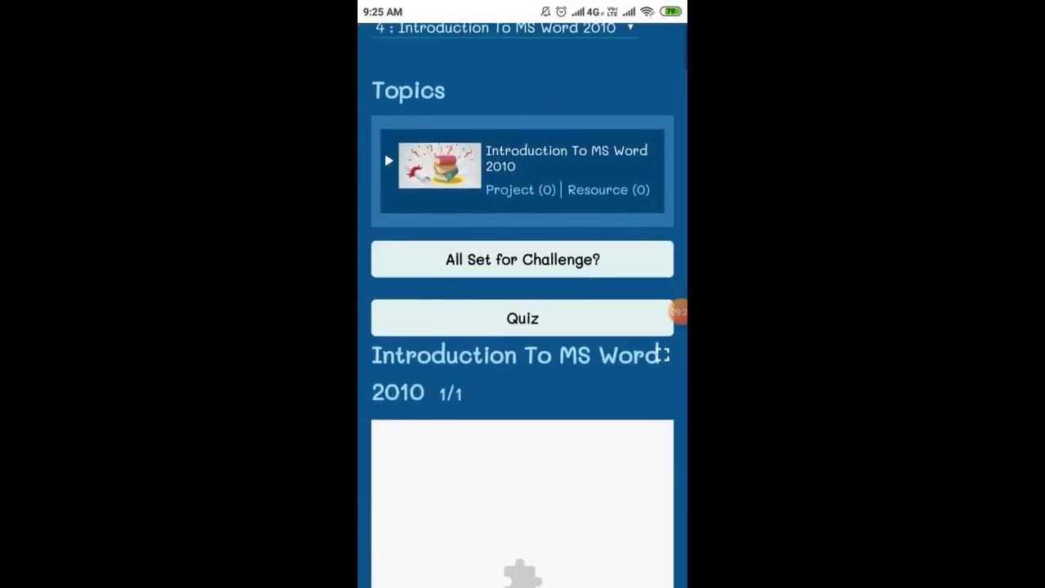
{"action": "scroll", "coordinate": [522, 327], "scroll_direction": "down", "scroll_amount": 1}
{"action": "scroll", "coordinate": [522, 327], "scroll_direction": "up", "scroll_amount": 2}
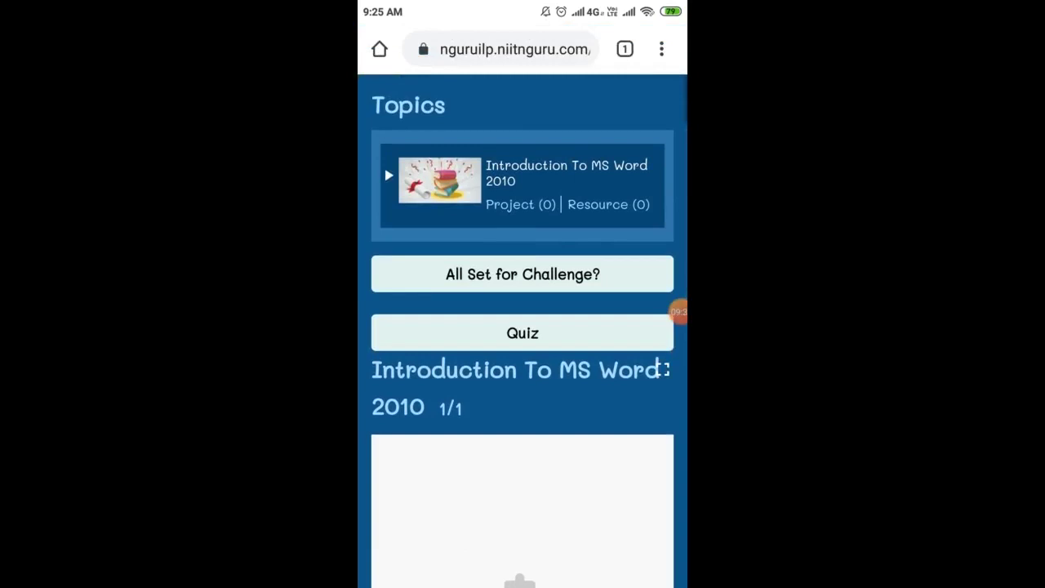
Include all seven topics, from Closing a Document to Typing Text, in the MS Word 2010 quiz.
{"action": "left_click", "coordinate": [523, 333]}
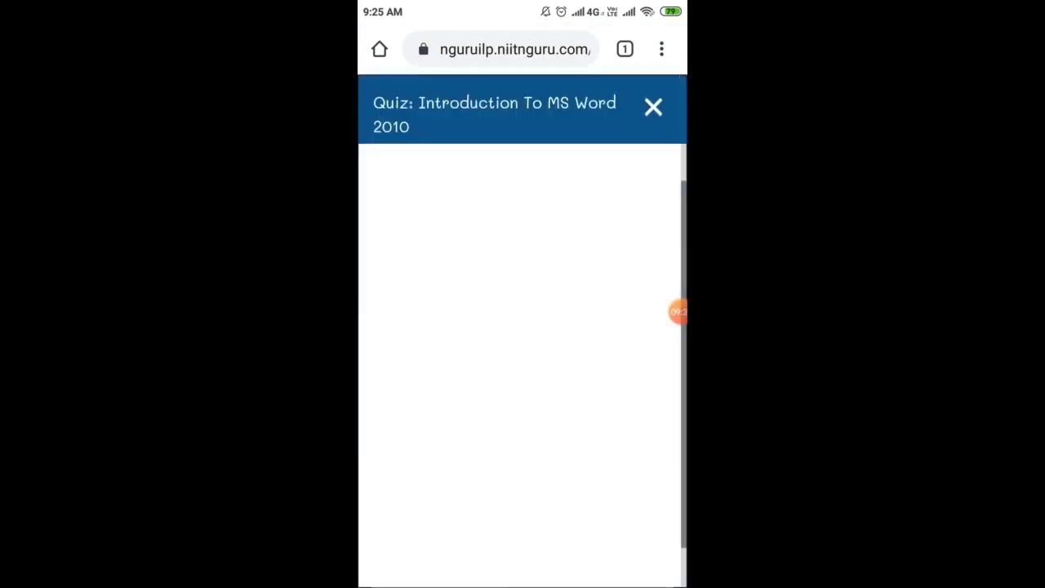
{"action": "scroll", "coordinate": [523, 326], "scroll_direction": "up", "scroll_amount": 1}
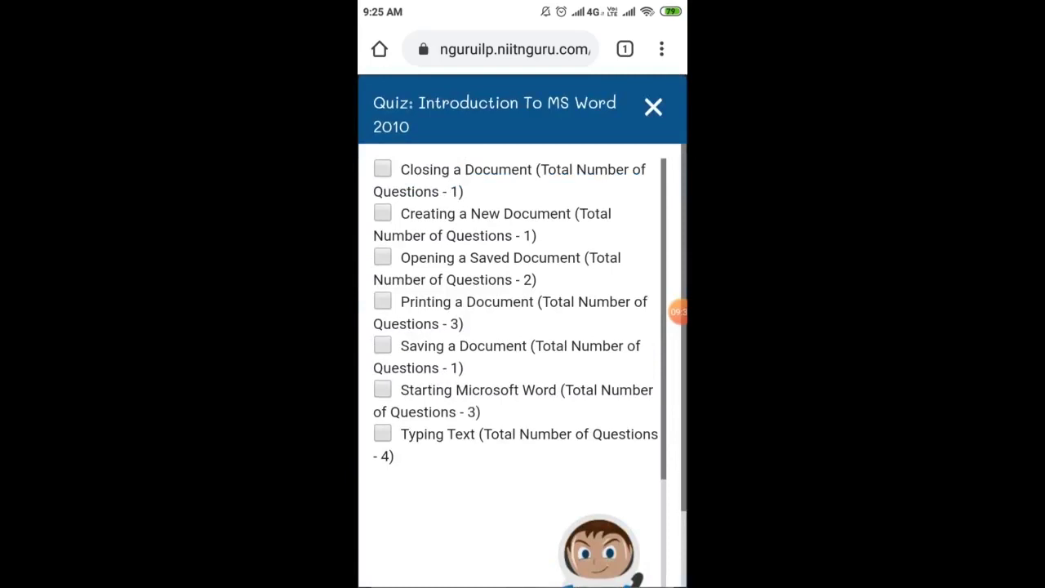
{"action": "left_click", "coordinate": [382, 168]}
{"action": "left_click", "coordinate": [382, 212]}
{"action": "left_click", "coordinate": [382, 256]}
{"action": "left_click", "coordinate": [382, 301]}
{"action": "left_click", "coordinate": [383, 344]}
{"action": "left_click", "coordinate": [382, 389]}
{"action": "left_click", "coordinate": [382, 433]}
Start the MS Word 2010 quiz with the chosen topics at question 1.
{"action": "scroll", "coordinate": [515, 367], "scroll_direction": "down", "scroll_amount": 1}
{"action": "scroll", "coordinate": [515, 367], "scroll_direction": "down", "scroll_amount": 2}
{"action": "scroll", "coordinate": [515, 368], "scroll_direction": "down", "scroll_amount": 2}
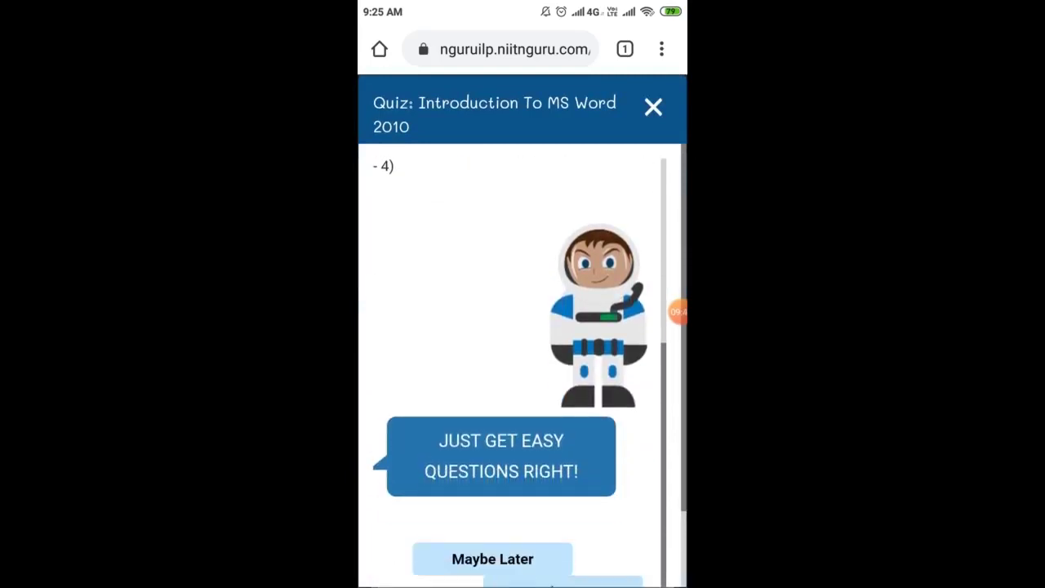
{"action": "left_click", "coordinate": [563, 500]}
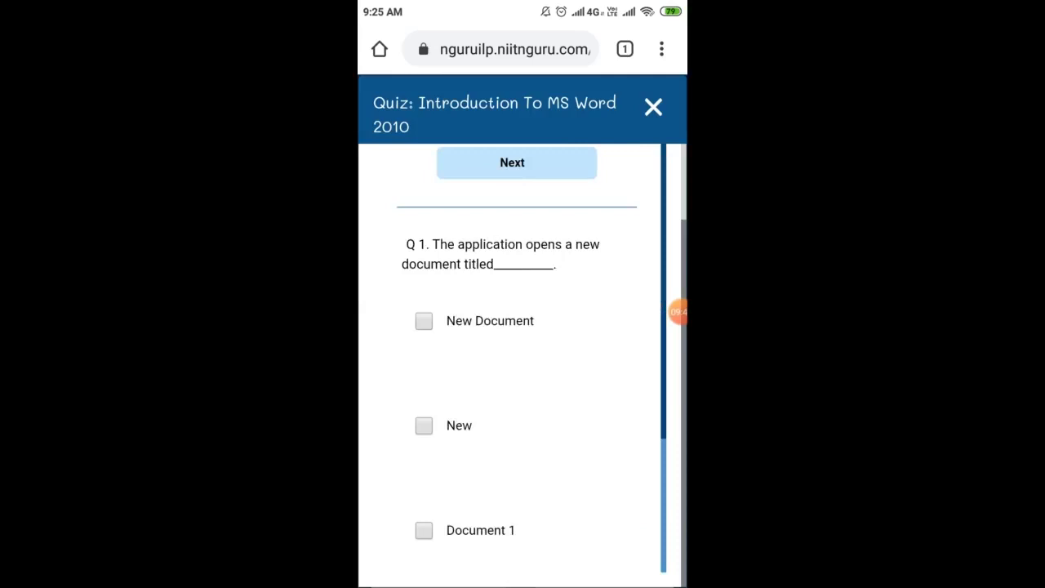
{"action": "scroll", "coordinate": [515, 367], "scroll_direction": "up", "scroll_amount": 2}
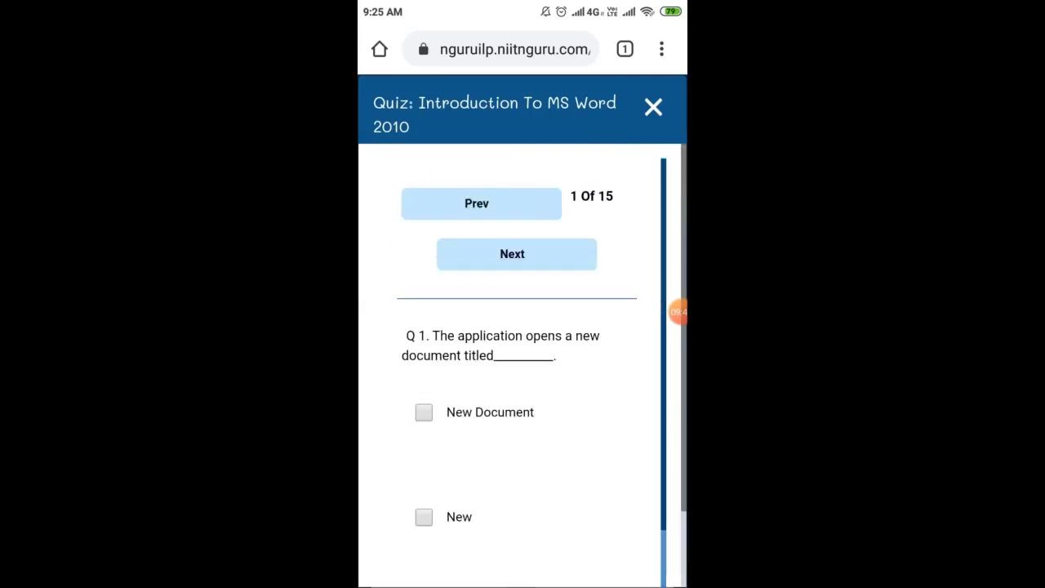
{"action": "scroll", "coordinate": [514, 368], "scroll_direction": "down", "scroll_amount": 2}
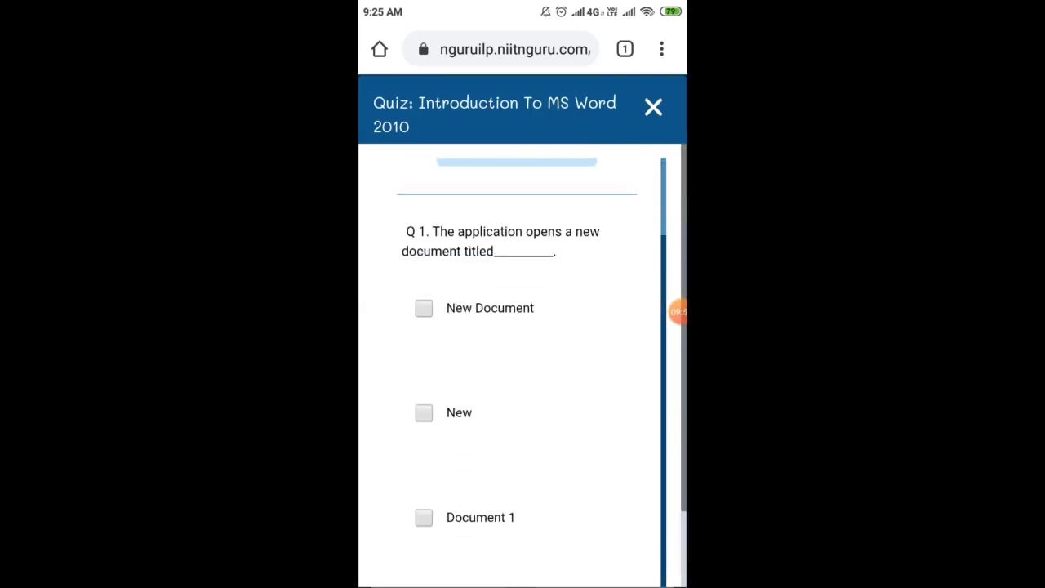
{"action": "scroll", "coordinate": [514, 367], "scroll_direction": "down", "scroll_amount": 2}
{"action": "scroll", "coordinate": [515, 368], "scroll_direction": "up", "scroll_amount": 2}
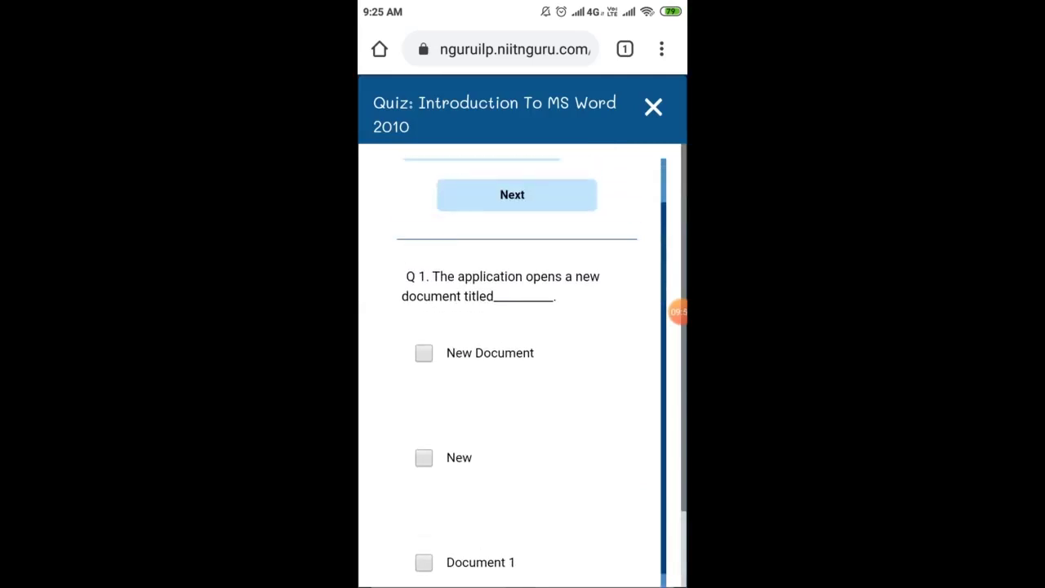
{"action": "scroll", "coordinate": [515, 367], "scroll_direction": "down", "scroll_amount": 2}
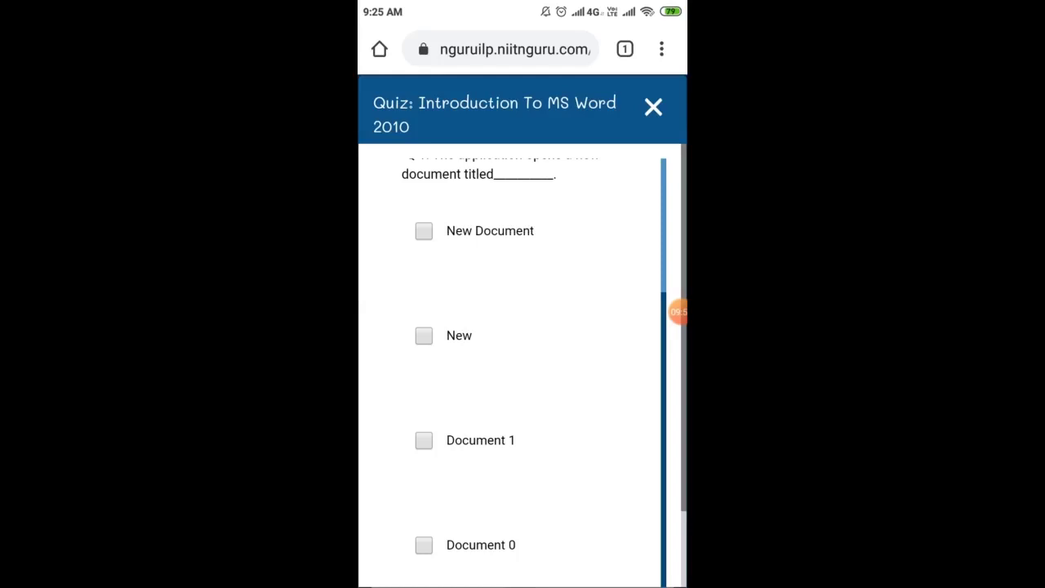
{"action": "scroll", "coordinate": [514, 368], "scroll_direction": "up", "scroll_amount": 2}
{"action": "scroll", "coordinate": [514, 367], "scroll_direction": "up", "scroll_amount": 1}
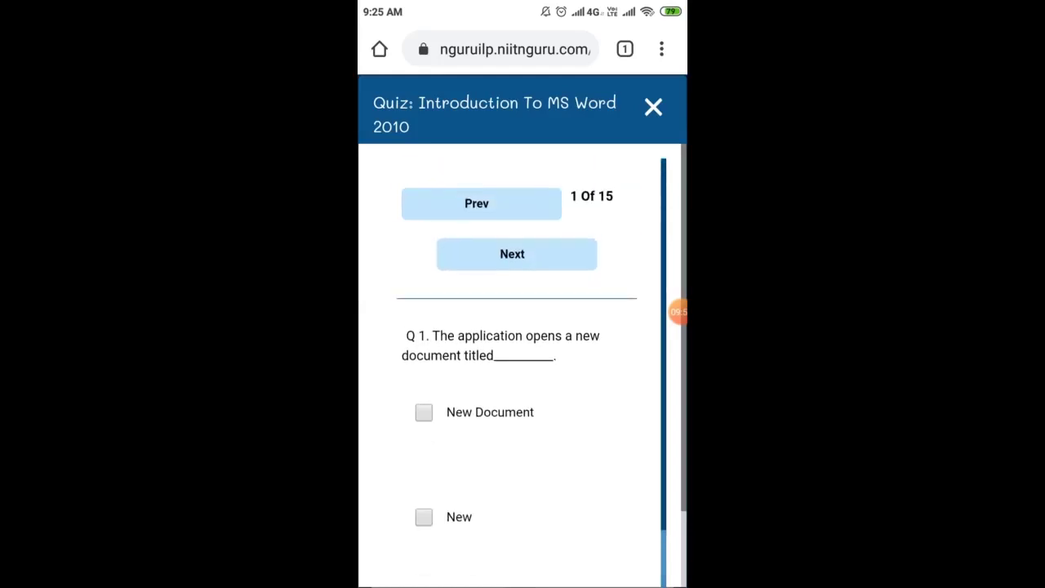